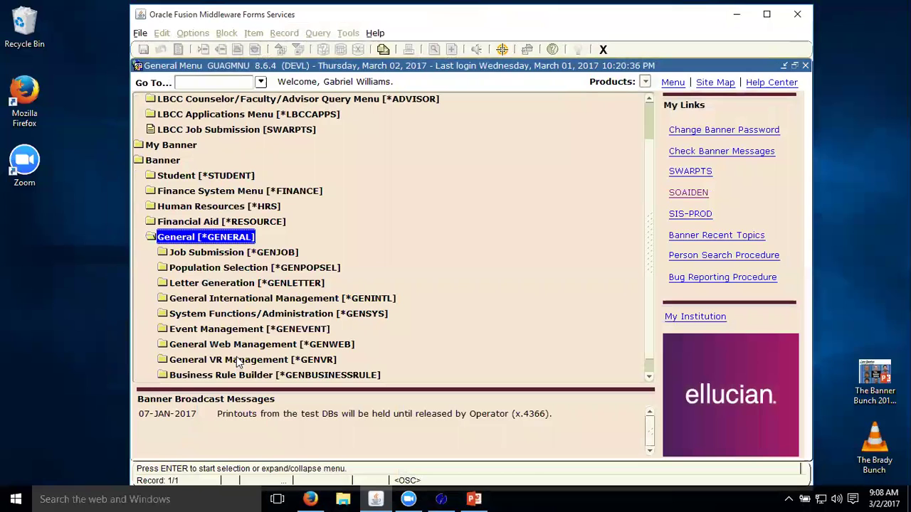
- Collapse the Banner menu folder and open the Process Submission Controls form GJAPCTL
double_click(167, 160)
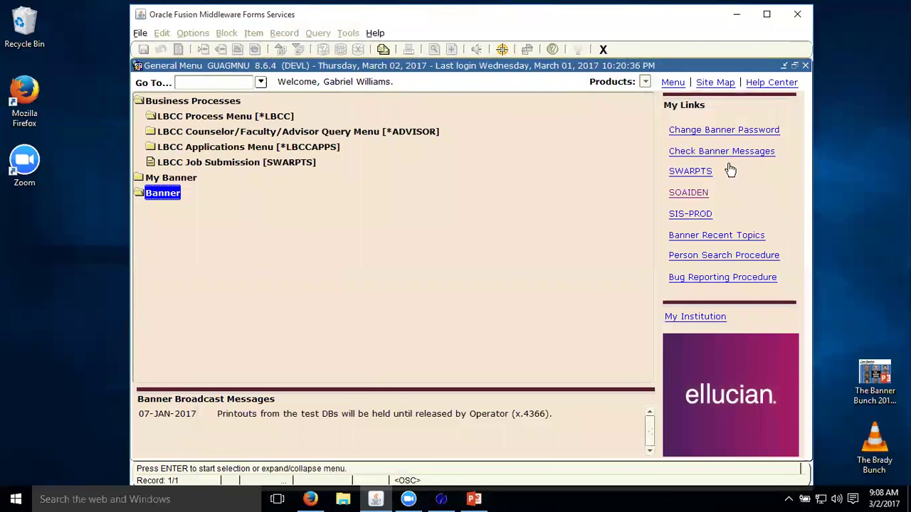
click(191, 80)
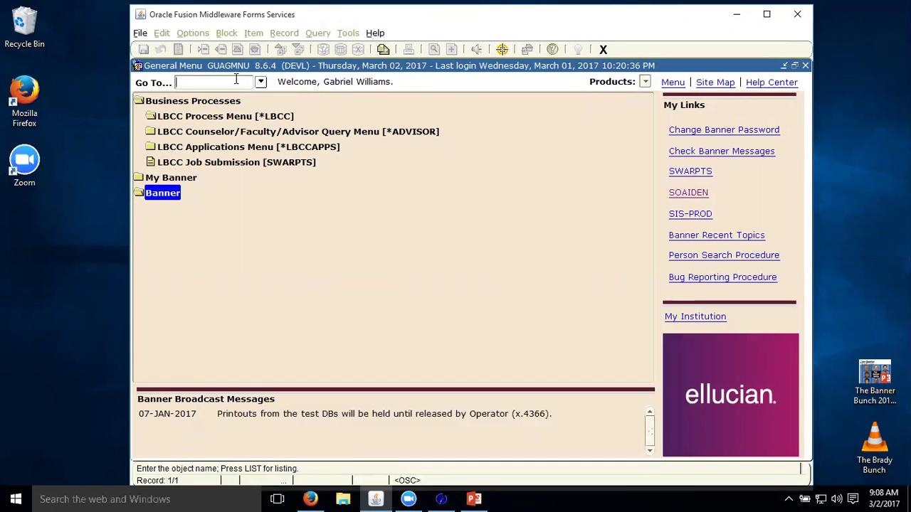
text(GJ)
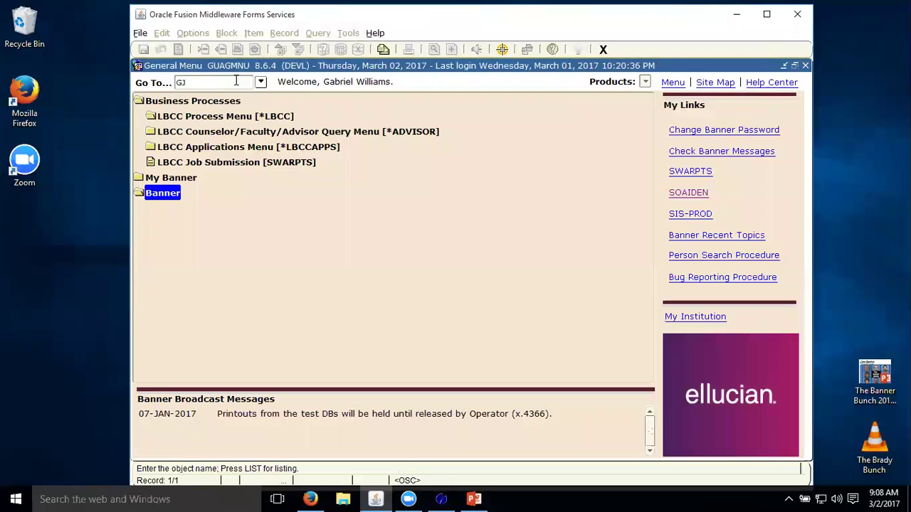
text(APCTL)
key(Return)
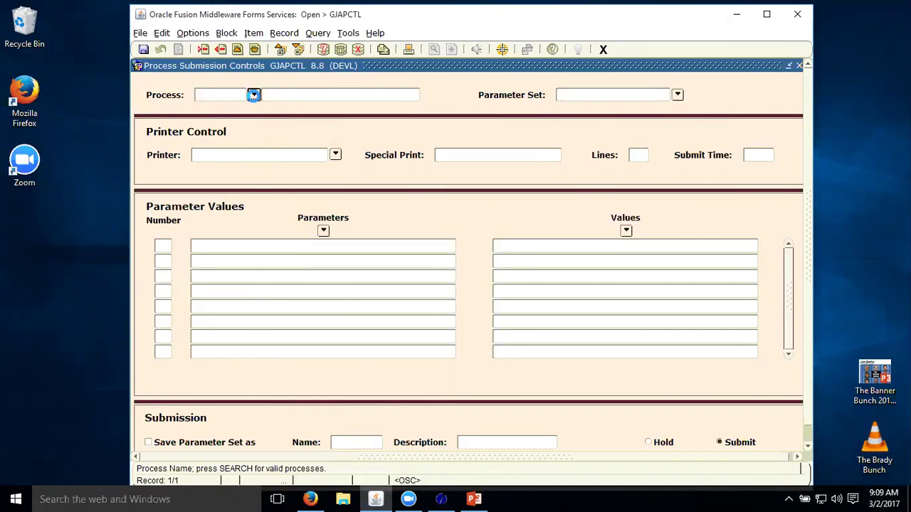
- Query all processes in the Process Maintenance form GJAJOBS, browse the list, and return to the submission form without choosing one
click(253, 96)
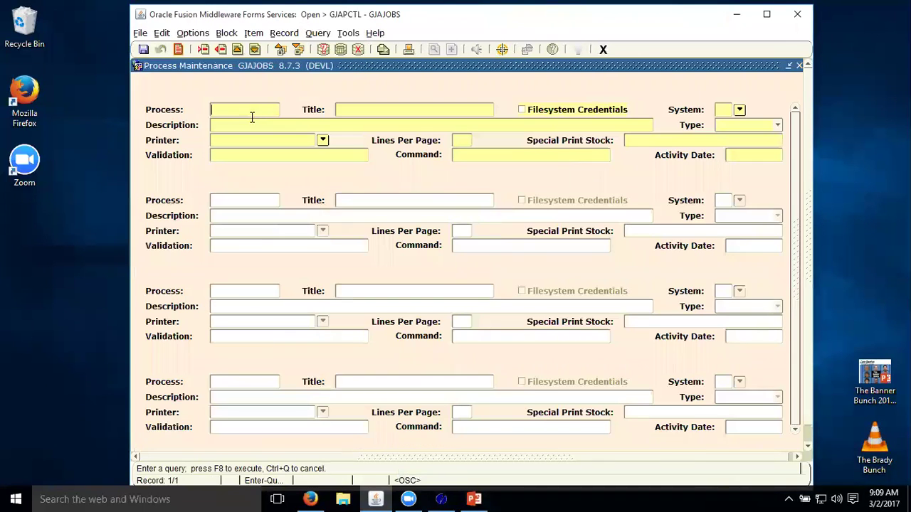
click(340, 48)
scroll(439, 282, down, 15)
scroll(437, 291, up, 3)
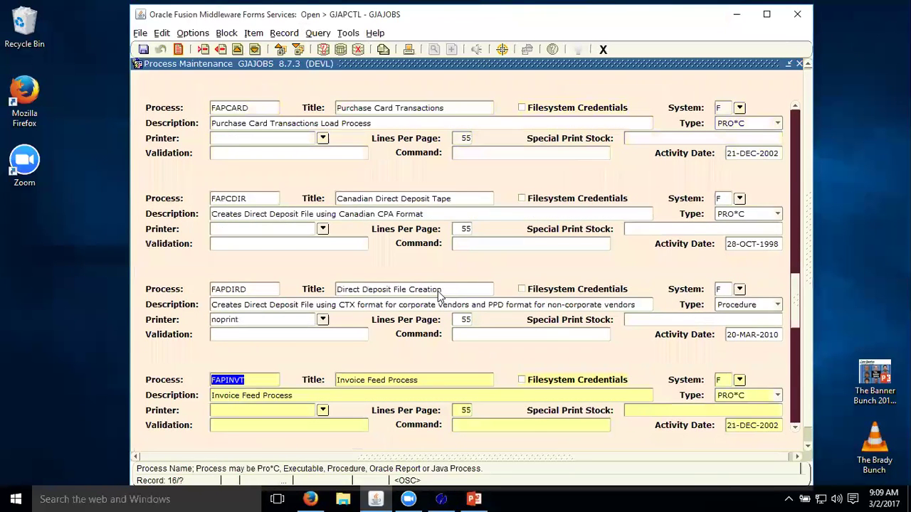
scroll(438, 291, up, 3)
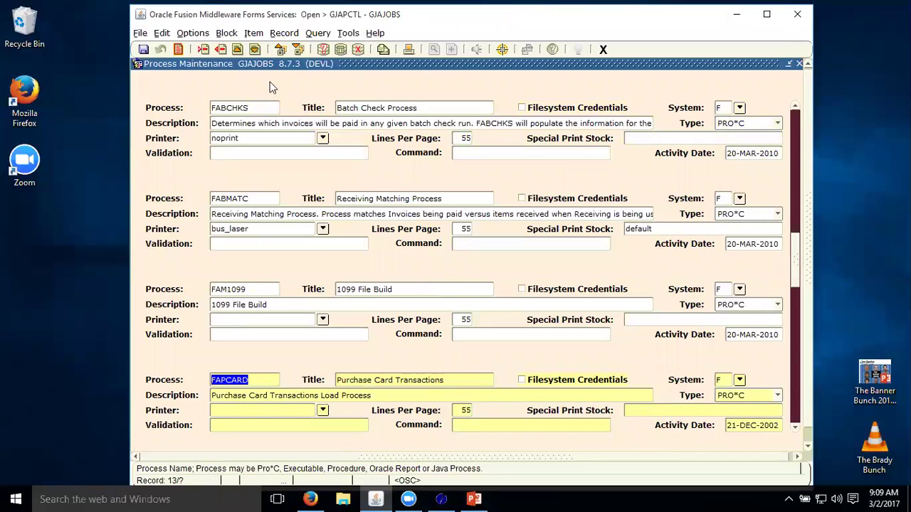
click(603, 50)
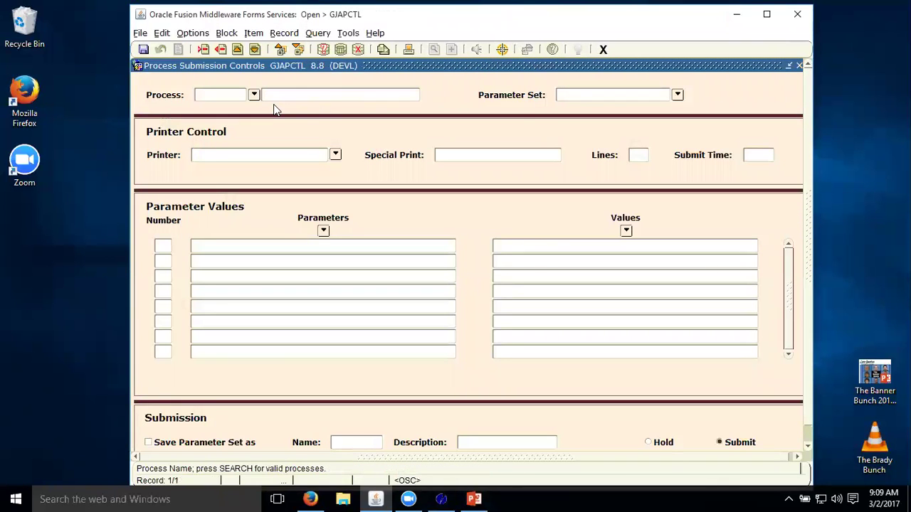
text(SHRIAGE)
key(Tab)
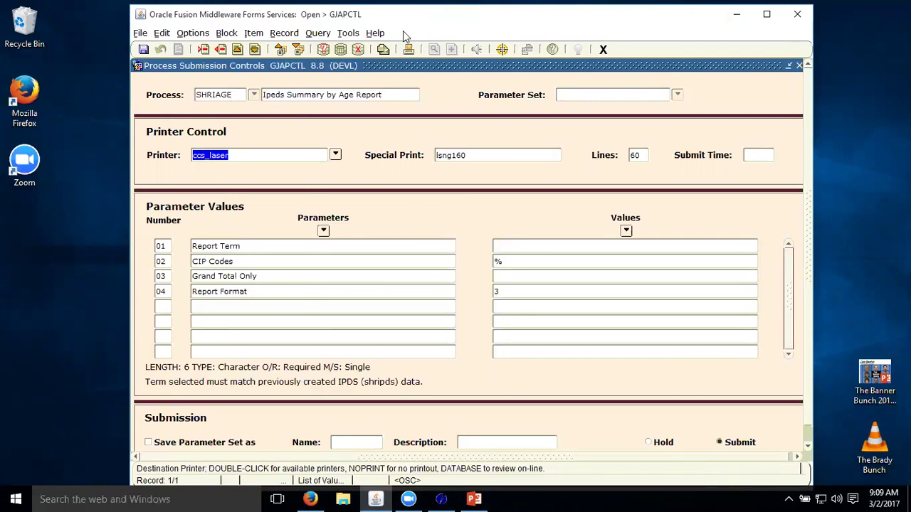
click(604, 49)
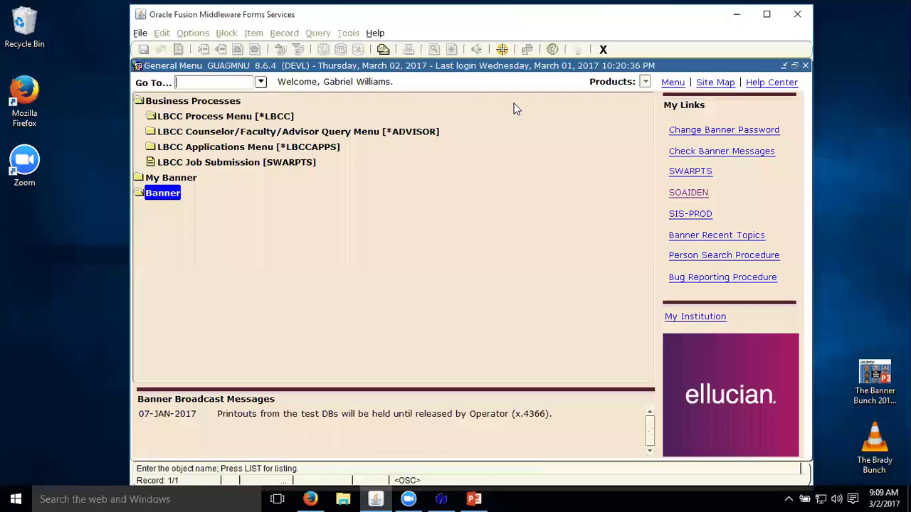
- Open process submission directly for SHRIAGE from the main menu and load its printer settings and parameters
text(SHRIAGE)
key(Return)
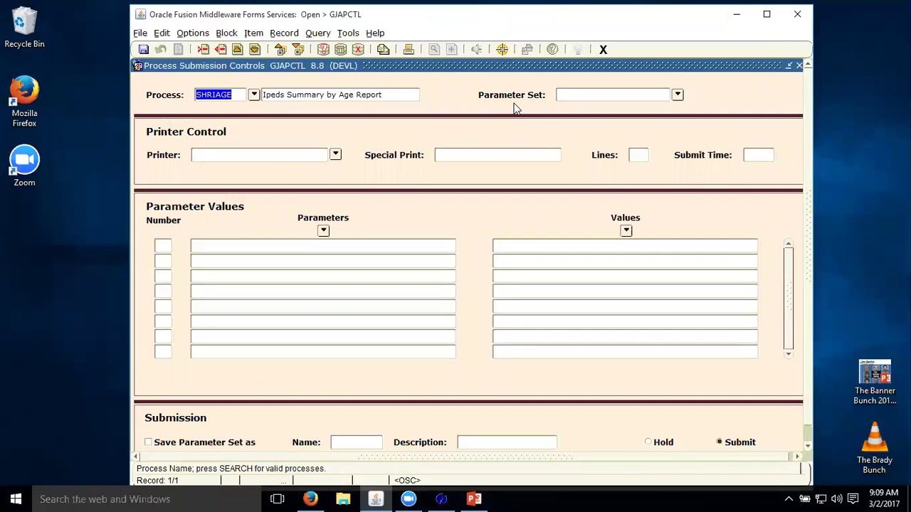
key(ctrl+Page_Down)
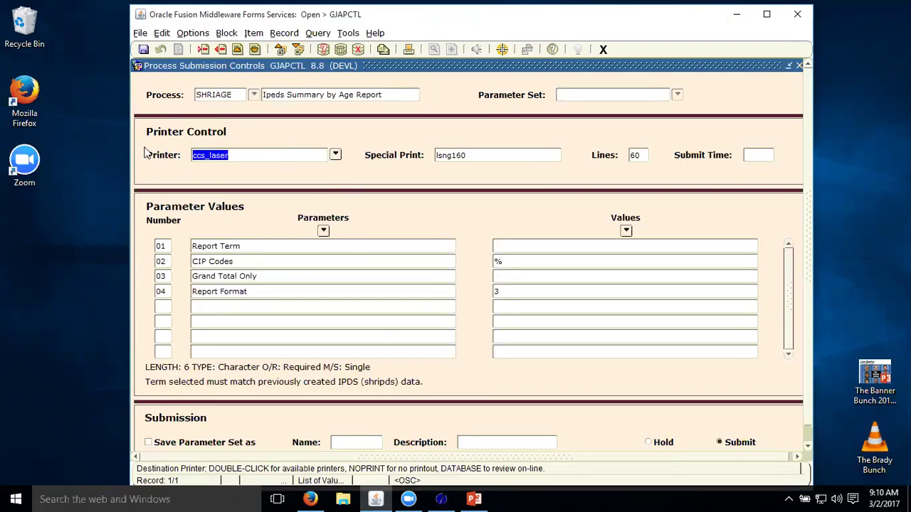
- Set the job's printer to DATABASE and leave the submit time blank
text(DATABASE)
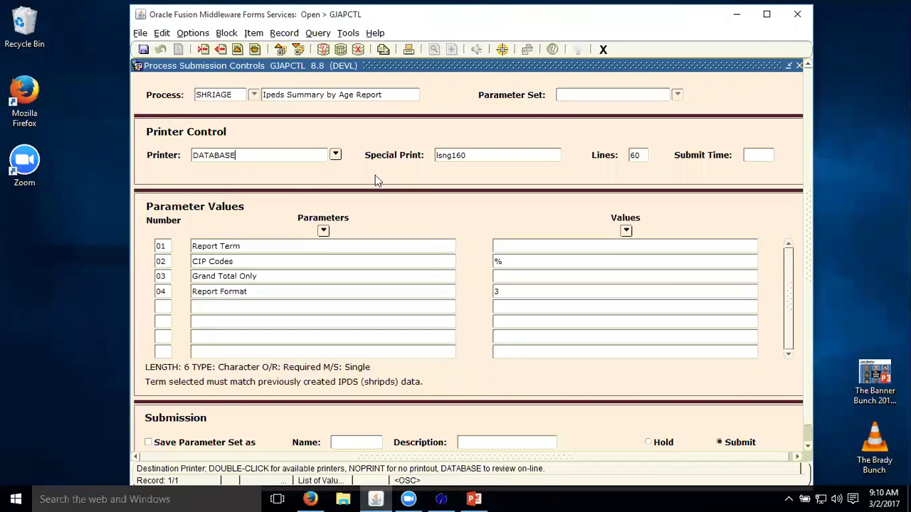
key(Tab)
key(Tab)
key(Tab)
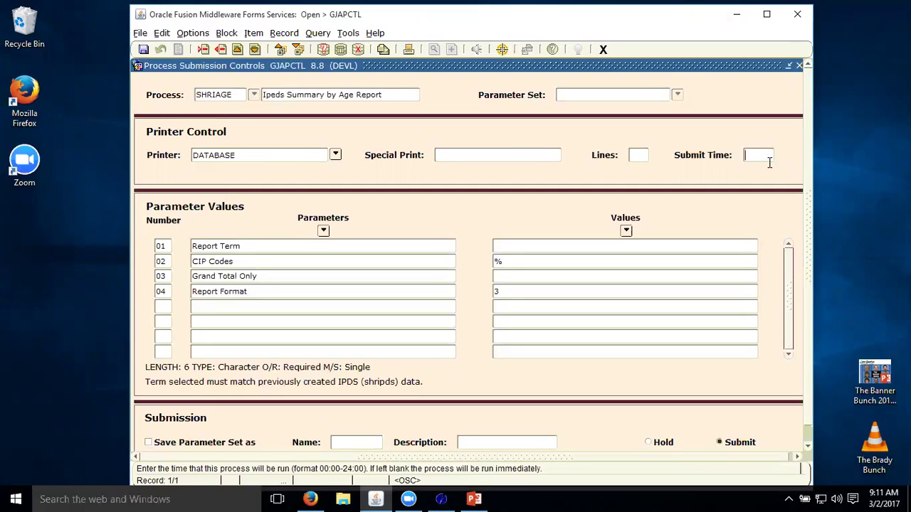
- Consult the list of valid term codes and set the Report Term parameter to 201603
key(ctrl+Page_Down)
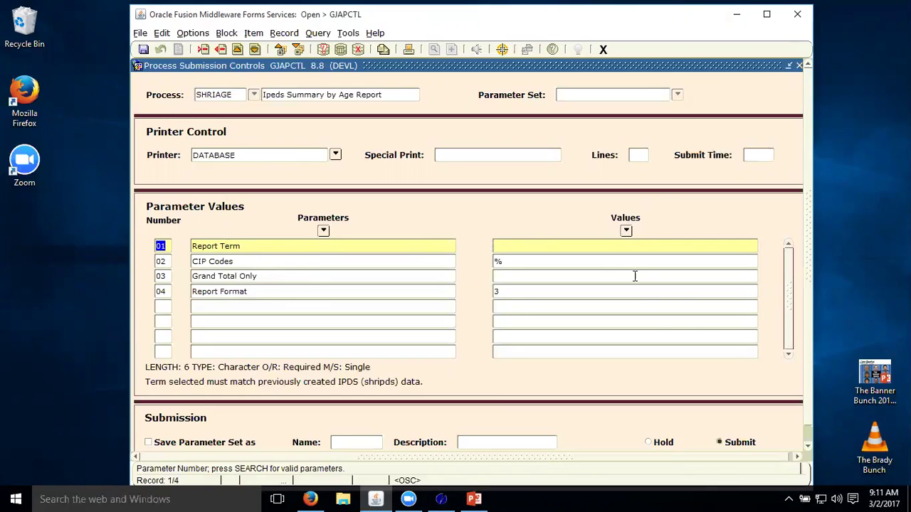
click(600, 246)
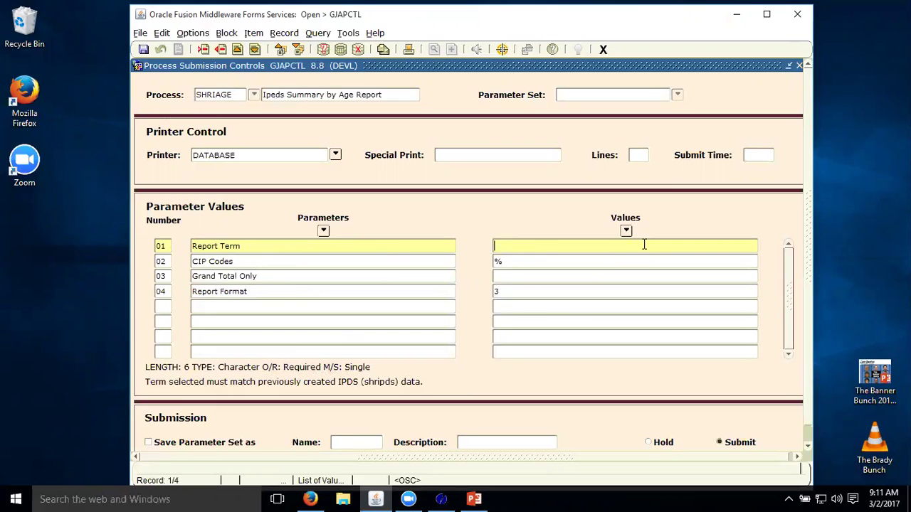
text(201603)
key(BackSpace)
key(BackSpace)
key(BackSpace)
key(BackSpace)
key(BackSpace)
key(BackSpace)
click(626, 230)
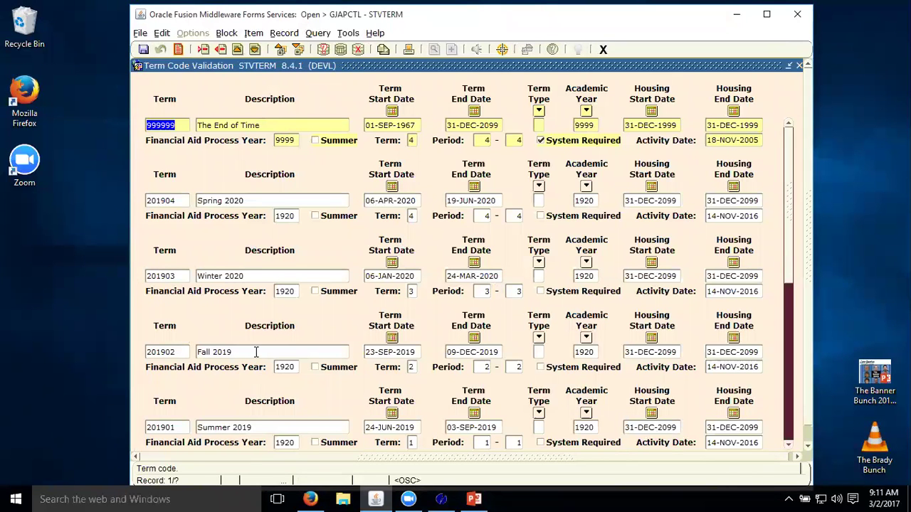
key(ctrl+q)
text(201603)
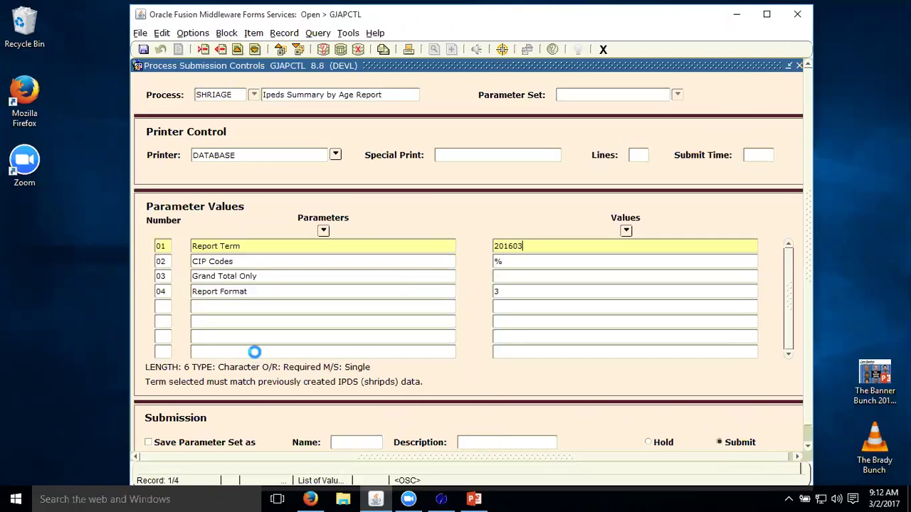
key(Return)
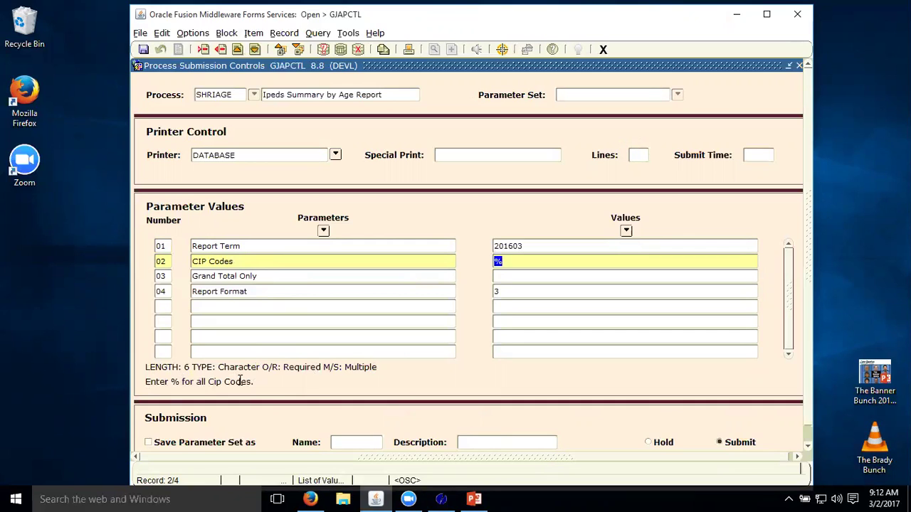
- Review the CIP Codes, Grand Total Only and Report Format parameters, keep their defaults, and proceed to the Submission section
key(Down)
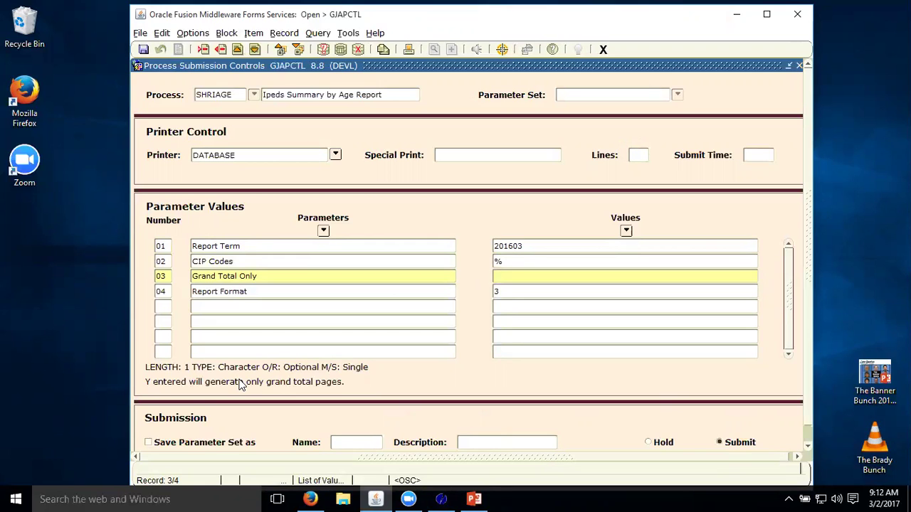
key(Down)
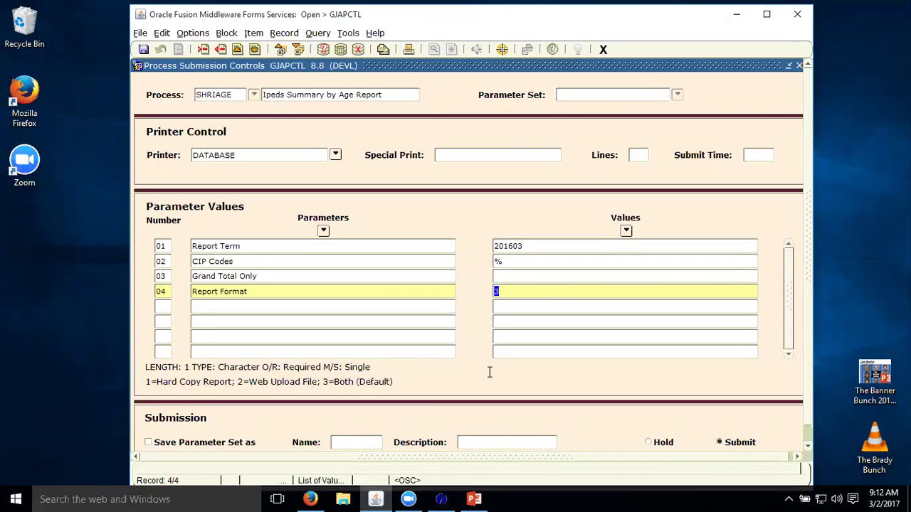
key(ctrl+Page_Down)
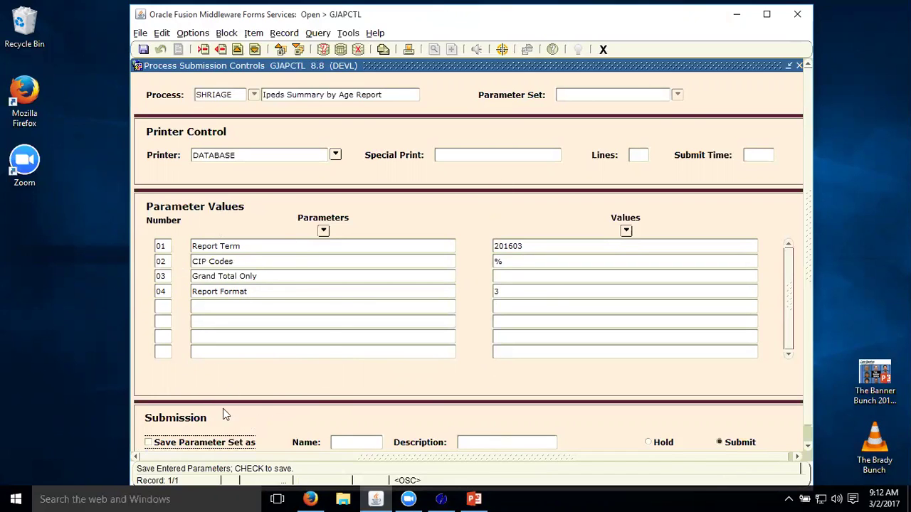
- Save the parameter set with the name TEST and description TEST, and submit the SHRIAGE job
click(149, 442)
click(355, 442)
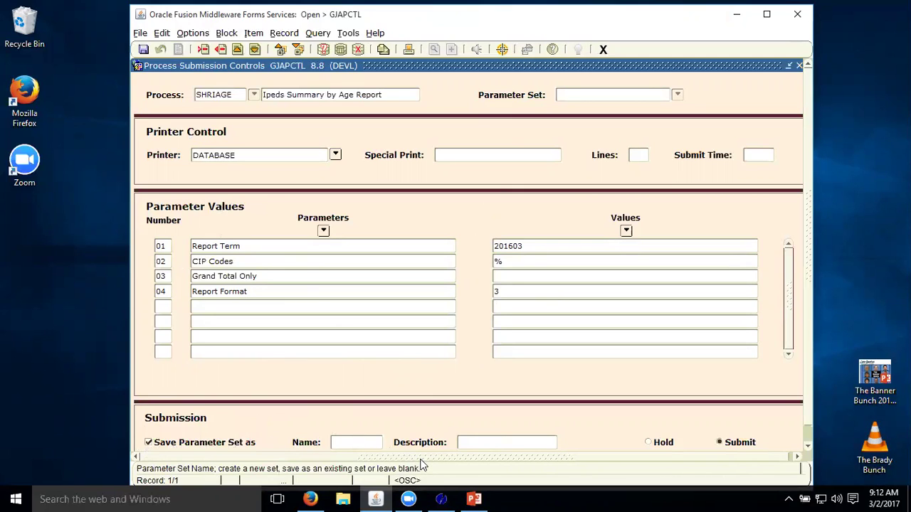
text(TEST)
click(143, 48)
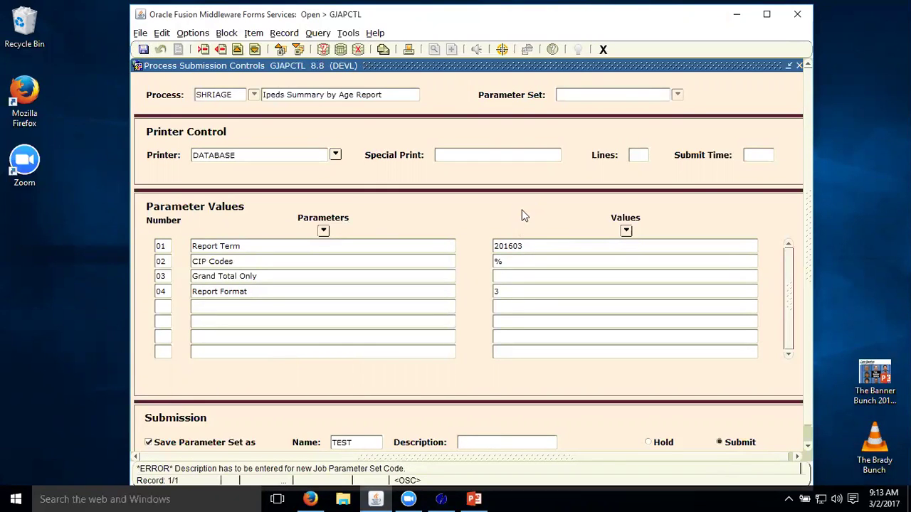
text(TEST)
click(145, 49)
click(571, 296)
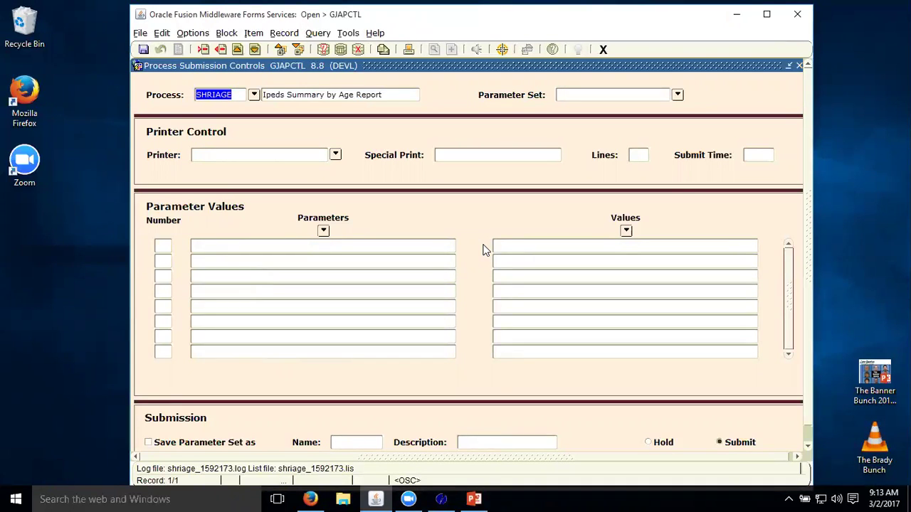
key(ctrl+q)
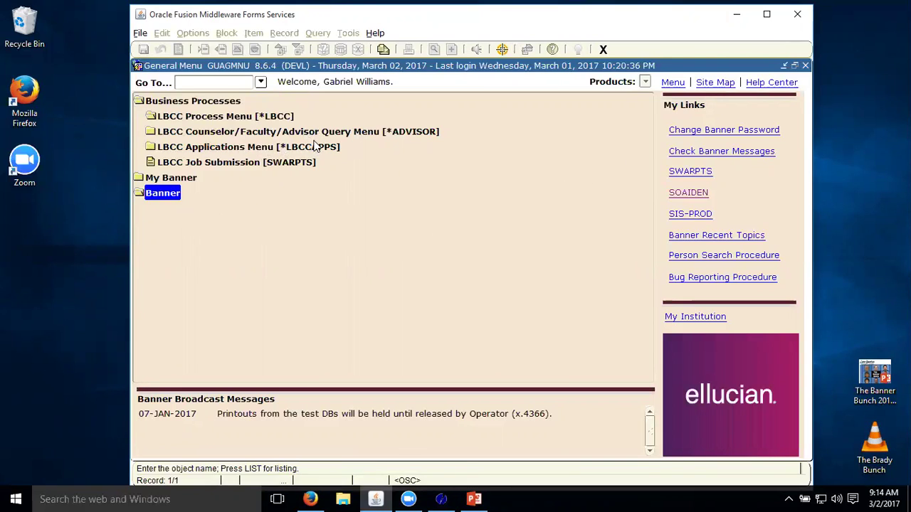
text(SWIRPTS)
key(BackSpace)
key(BackSpace)
key(BackSpace)
key(BackSpace)
key(BackSpace)
key(BackSpace)
key(BackSpace)
text(GJAPCTL)
key(Return)
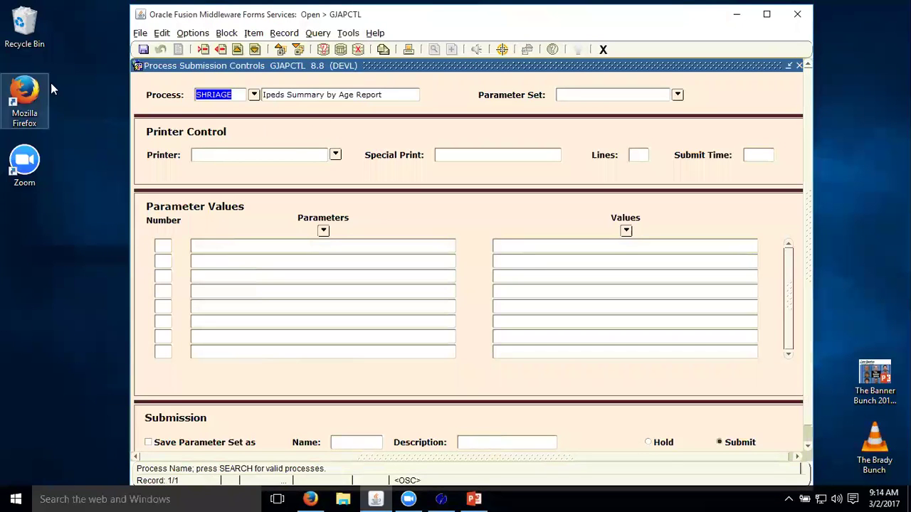
- Check the SHRIAGE job in the Job Status Query form SWIRPTS, try to view its screen output, and return to the submission form
click(193, 32)
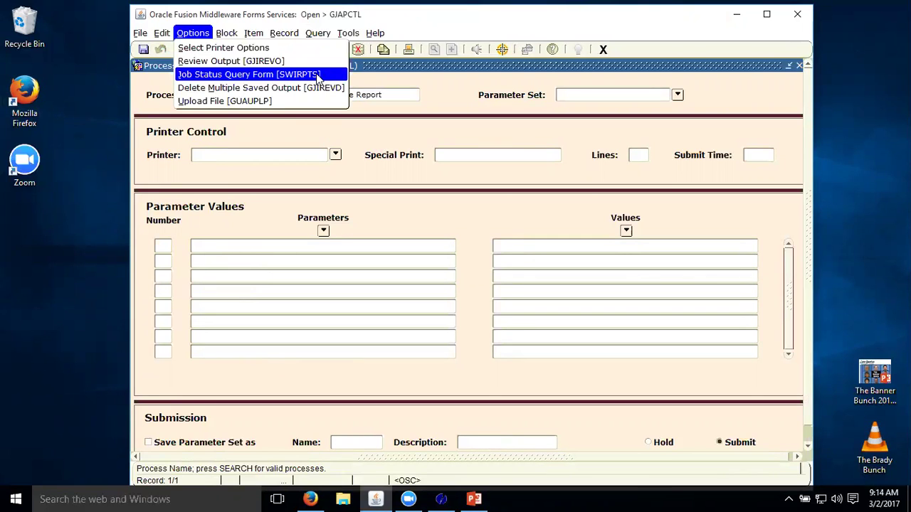
click(320, 76)
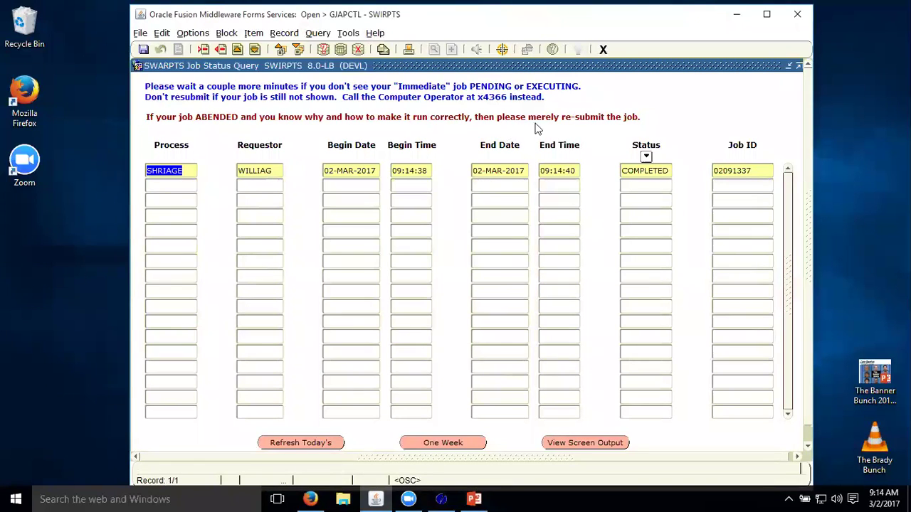
click(582, 451)
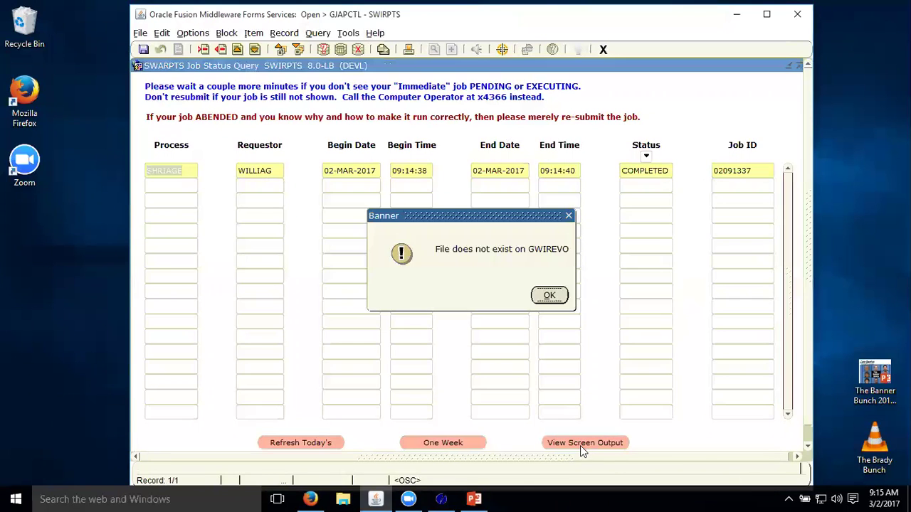
click(555, 296)
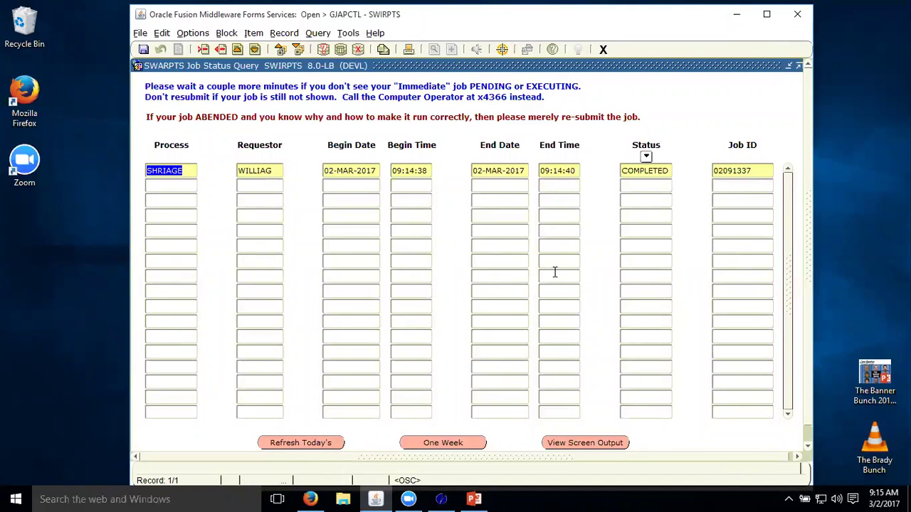
key(ctrl+q)
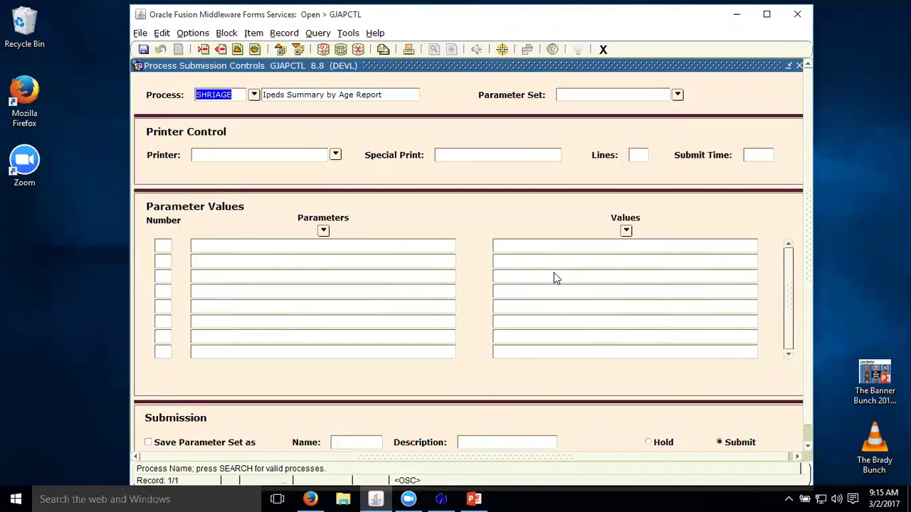
- Reopen GJAPCTL, open the Saved Output Review form GJIREVO for SHRIAGE, and select the run's process number
key(ctrl+q)
text(GJAPCTL)
click(198, 33)
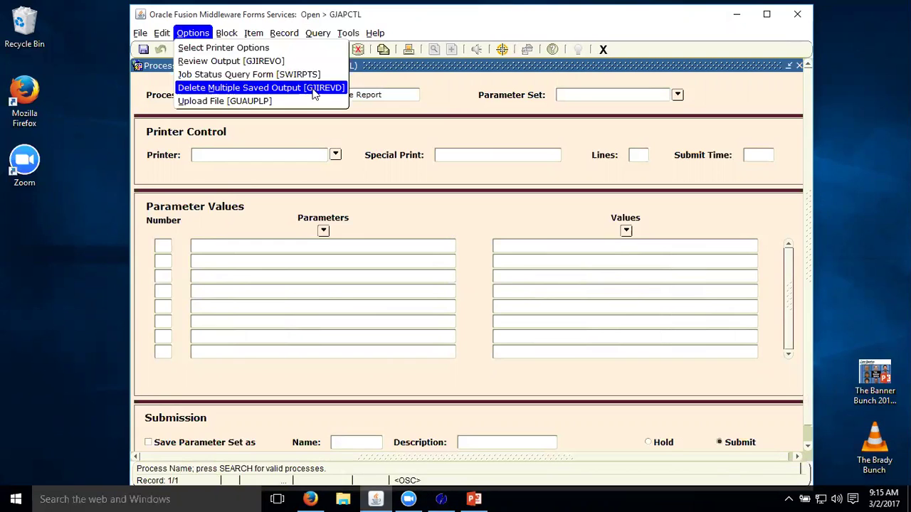
click(253, 61)
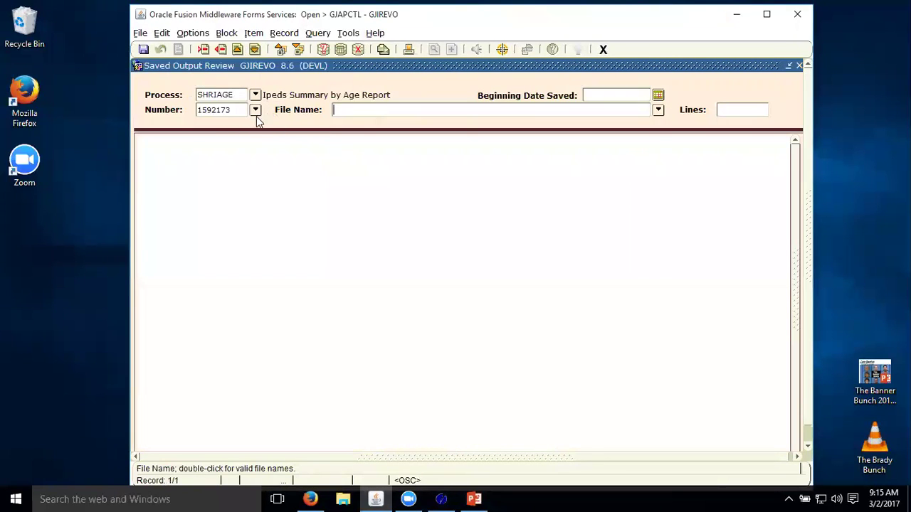
drag(229, 109, 193, 112)
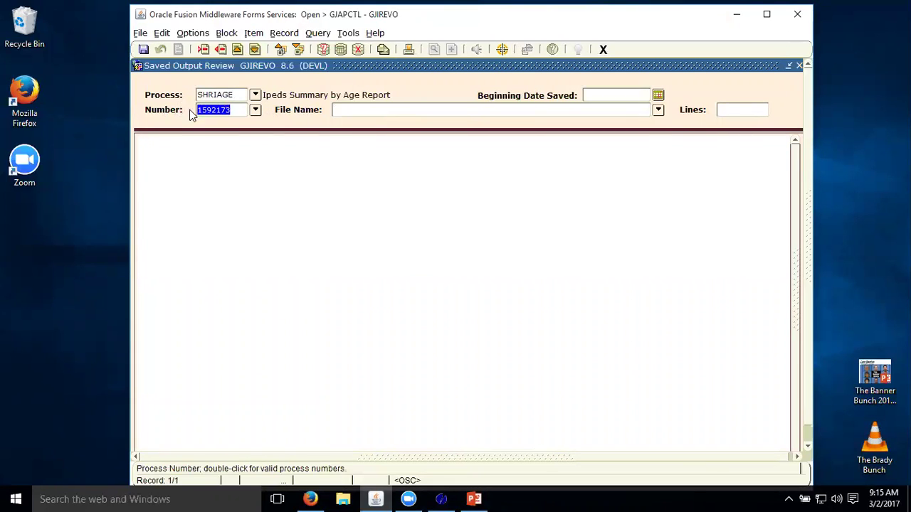
- Look up the saved SHRIAGE process again and load its output file in the Saved Output Review form
key(Delete)
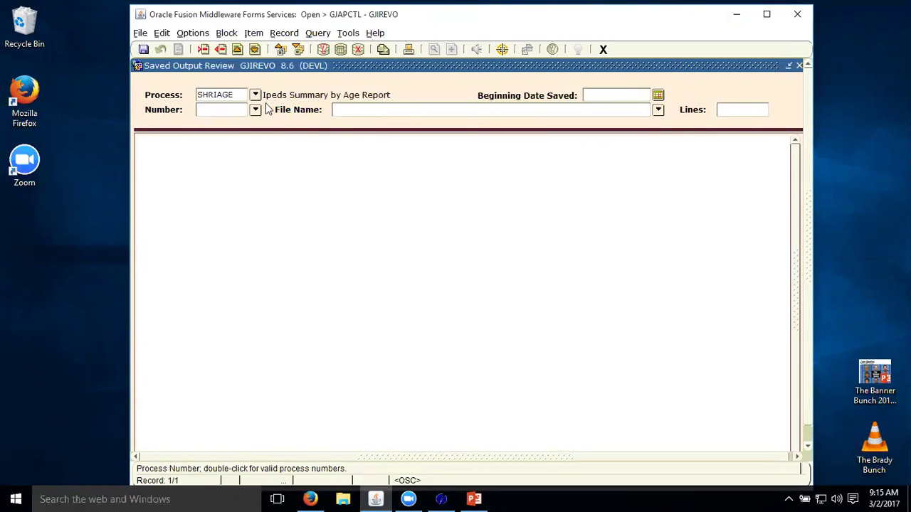
click(255, 96)
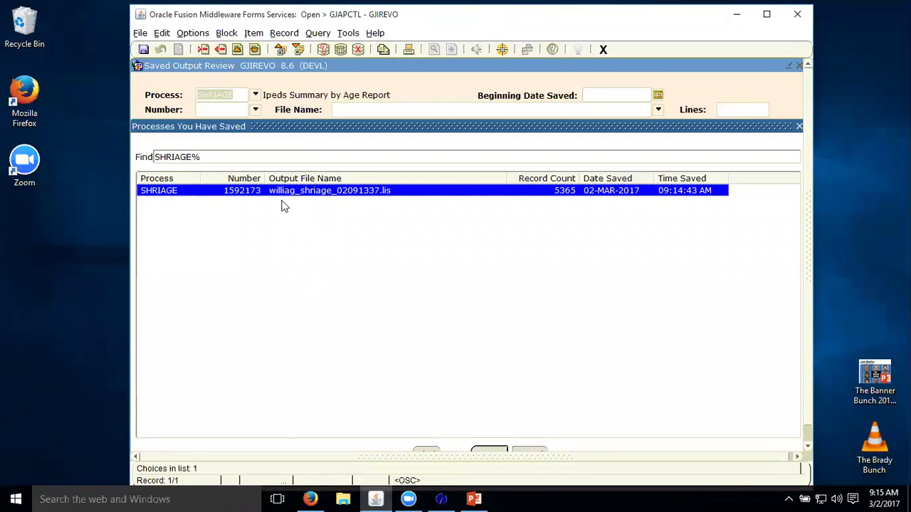
click(486, 452)
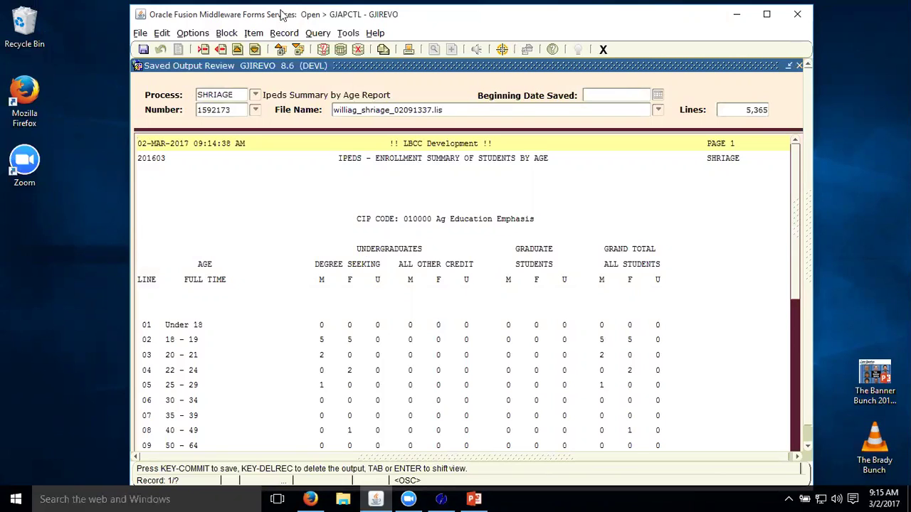
- Try to show the saved SHRIAGE output as a document, and reload the output file for the run
click(203, 37)
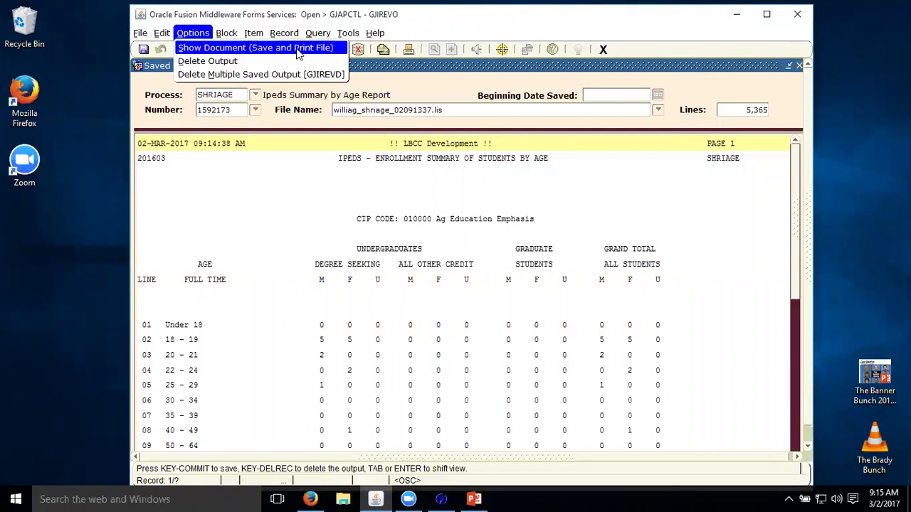
click(385, 332)
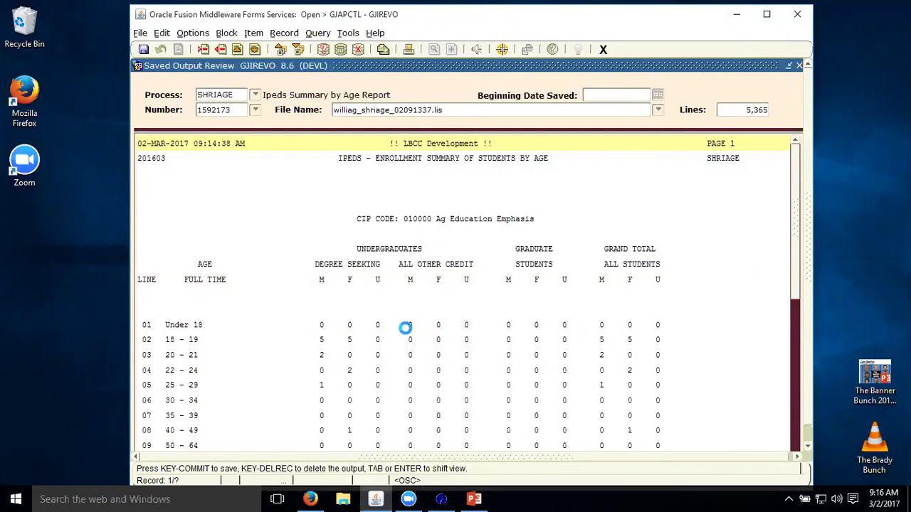
click(171, 53)
click(255, 110)
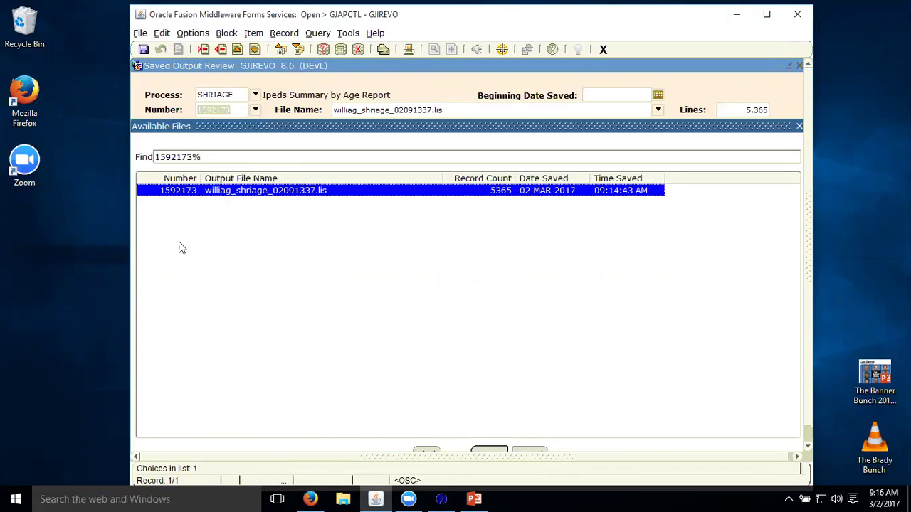
click(487, 451)
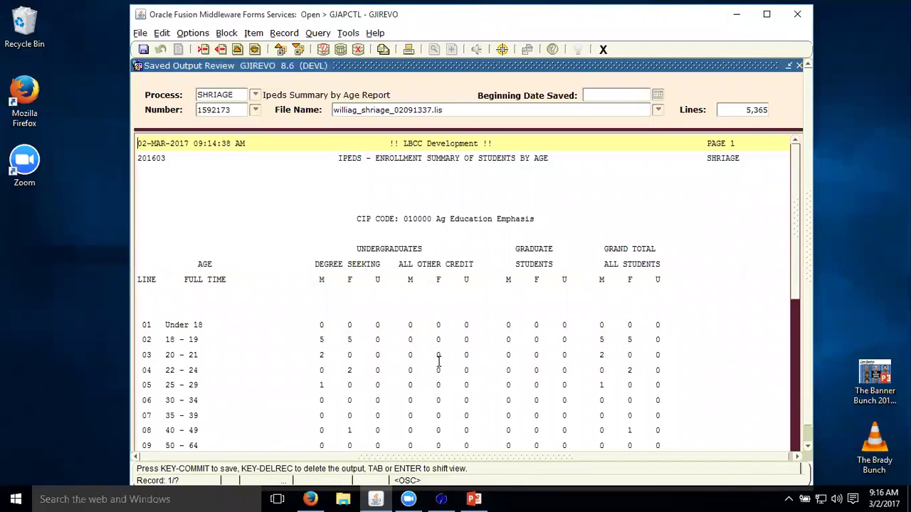
- Delete the saved SHRIAGE output from the database
click(193, 33)
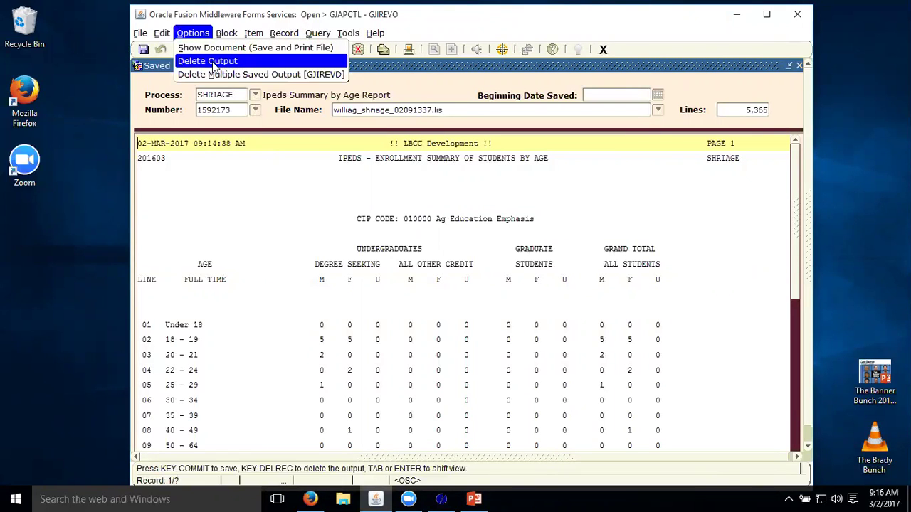
click(208, 63)
click(516, 296)
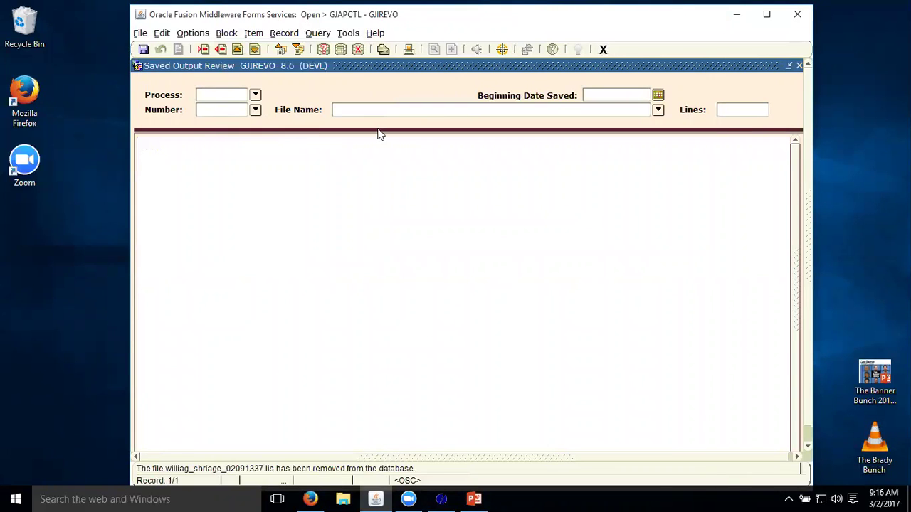
- Leave GJIREVO and GJAPCTL for the general menu, and open the SWARPTS report submission form
key(ctrl+q)
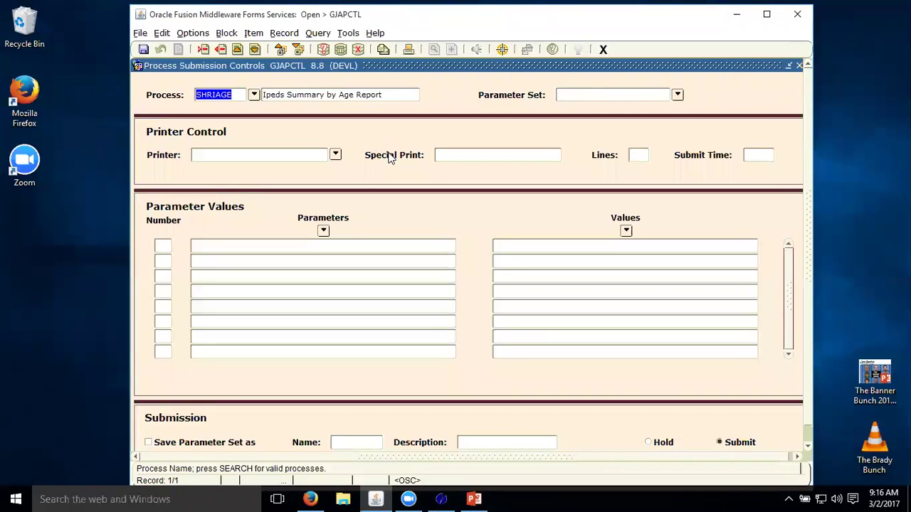
click(603, 49)
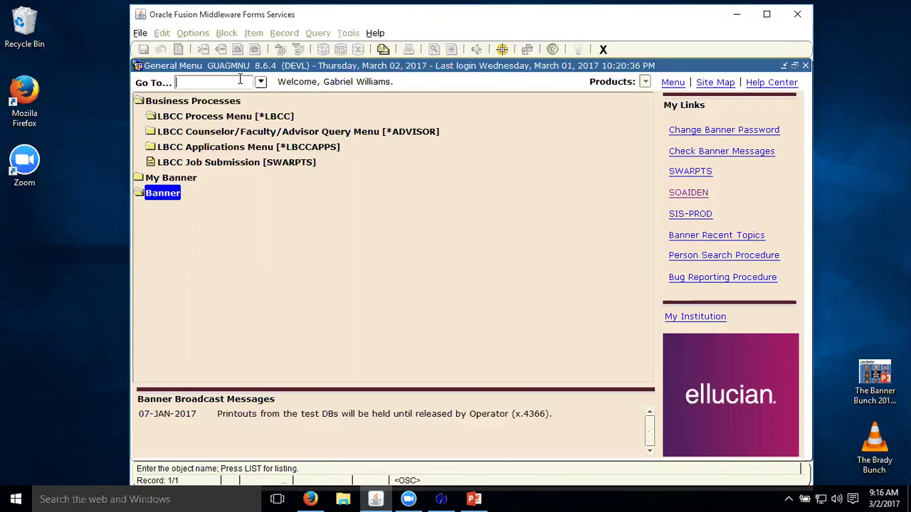
click(690, 172)
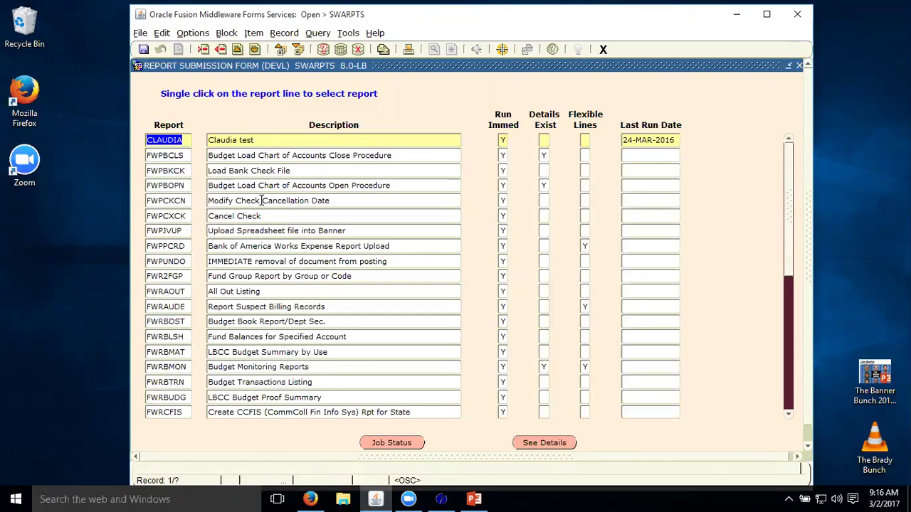
- Browse the available reports, open FWPBKCK - Load Bank Check File to examine its parameter question, and cancel it
scroll(272, 292, down, 12)
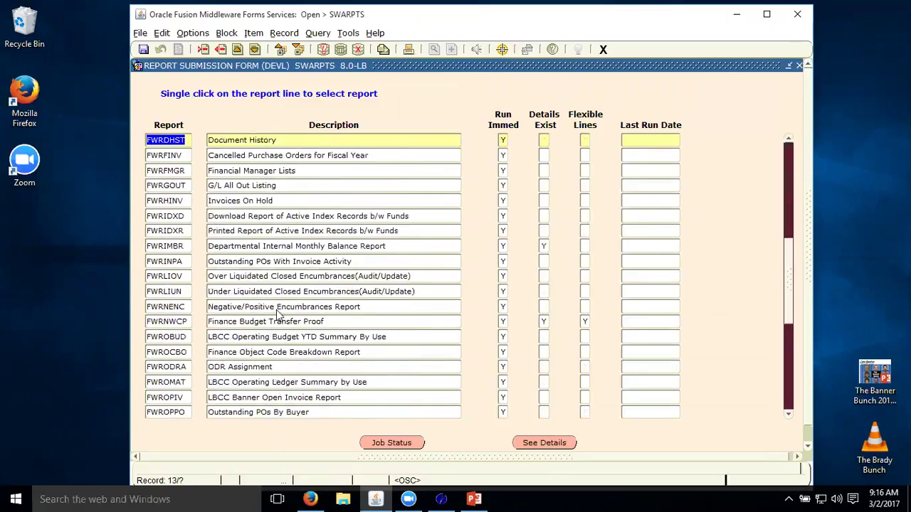
scroll(283, 312, down, 10)
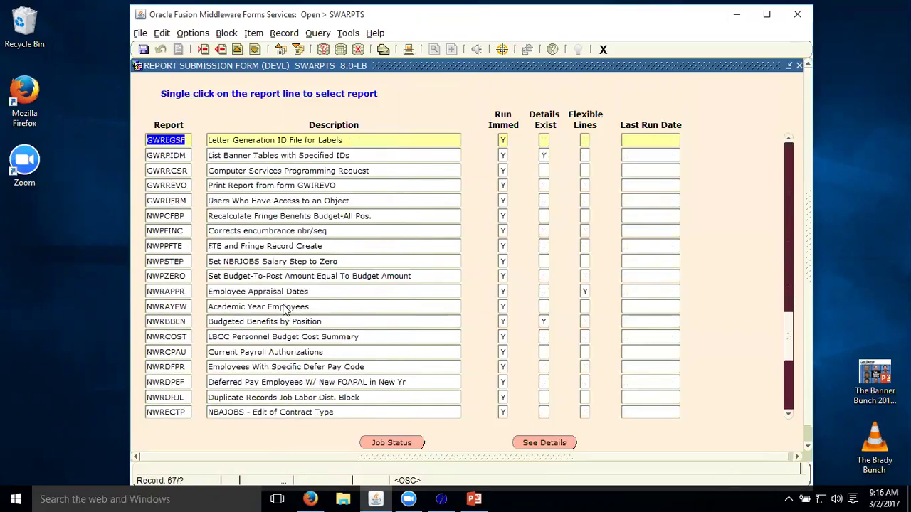
scroll(284, 313, down, 18)
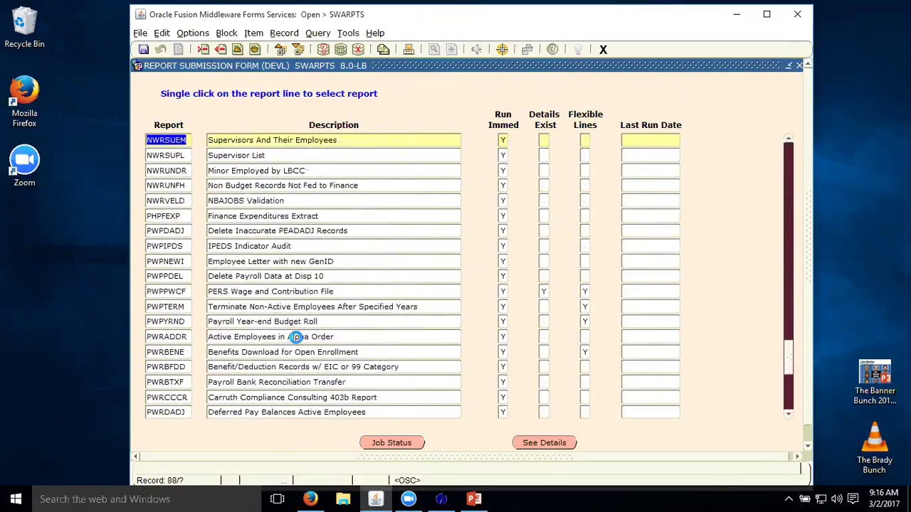
scroll(357, 342, down, 12)
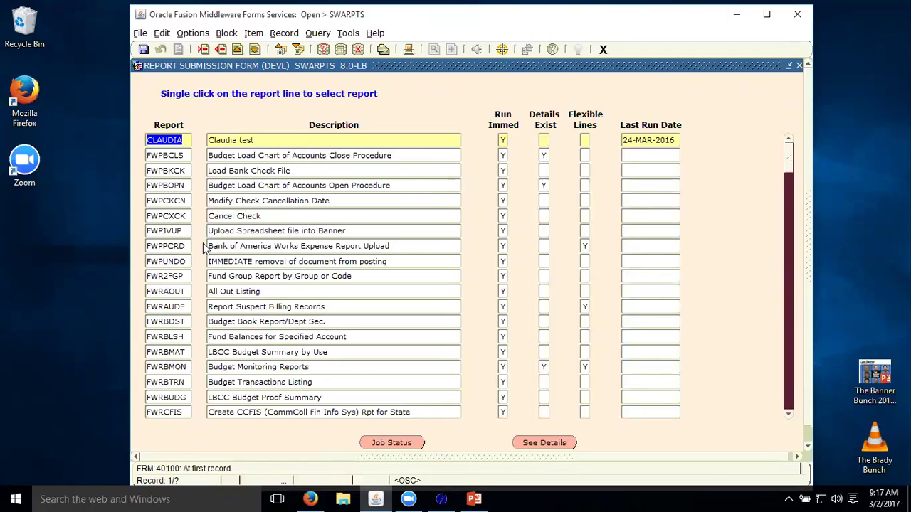
click(163, 172)
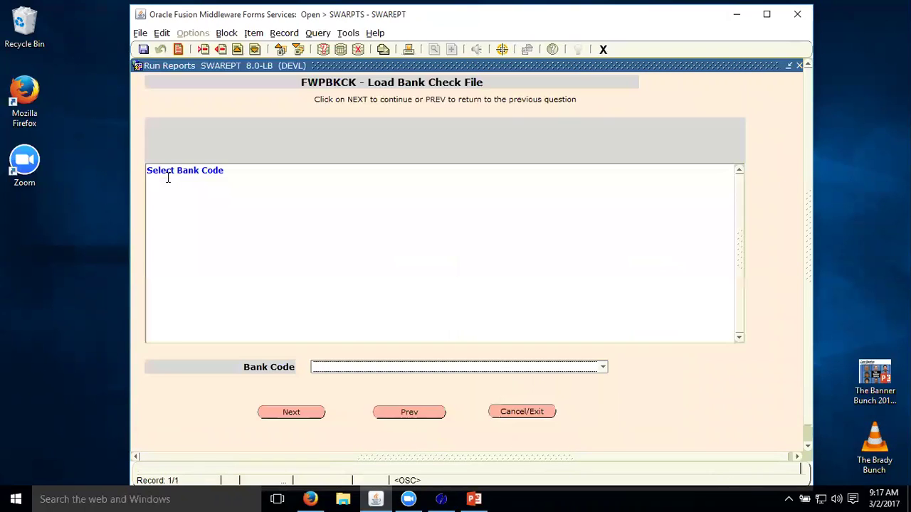
click(525, 411)
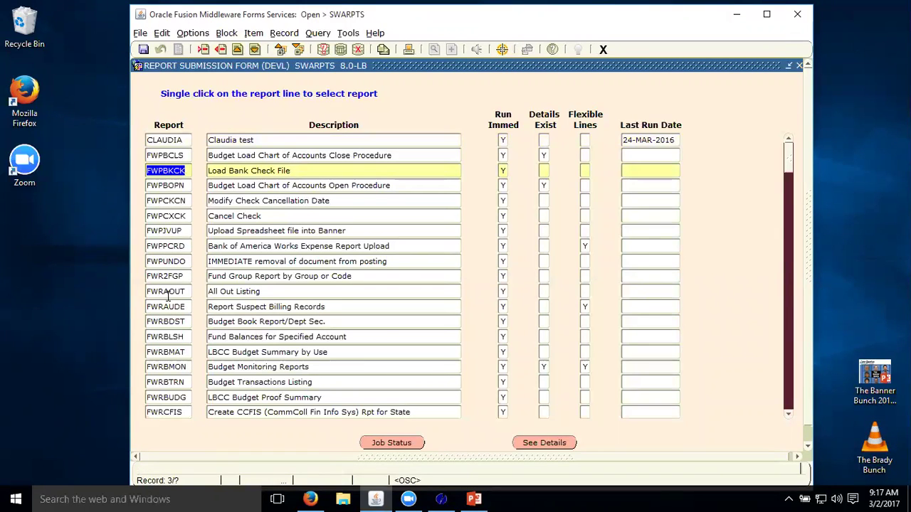
- Open FWRAOUT - All Out Listing, examine the Create Report or File choices, and cancel out of the report
click(174, 292)
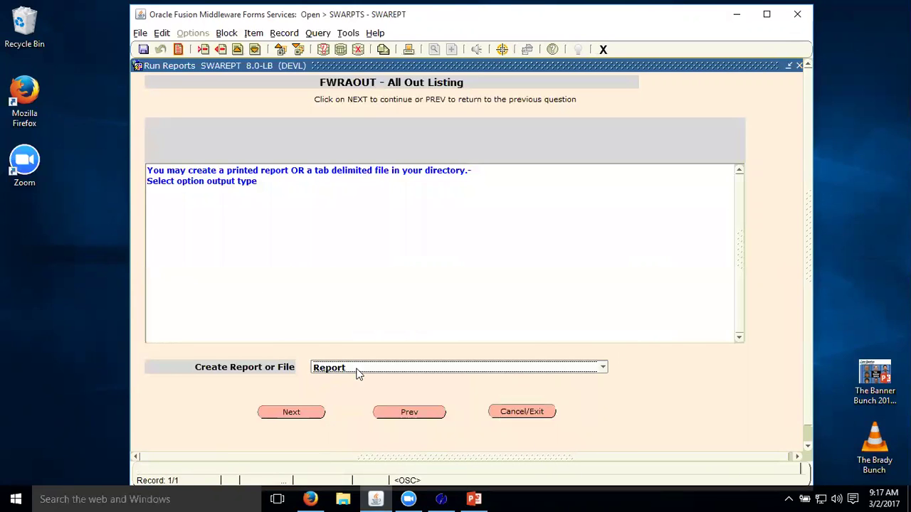
scroll(352, 376, down, 1)
click(508, 363)
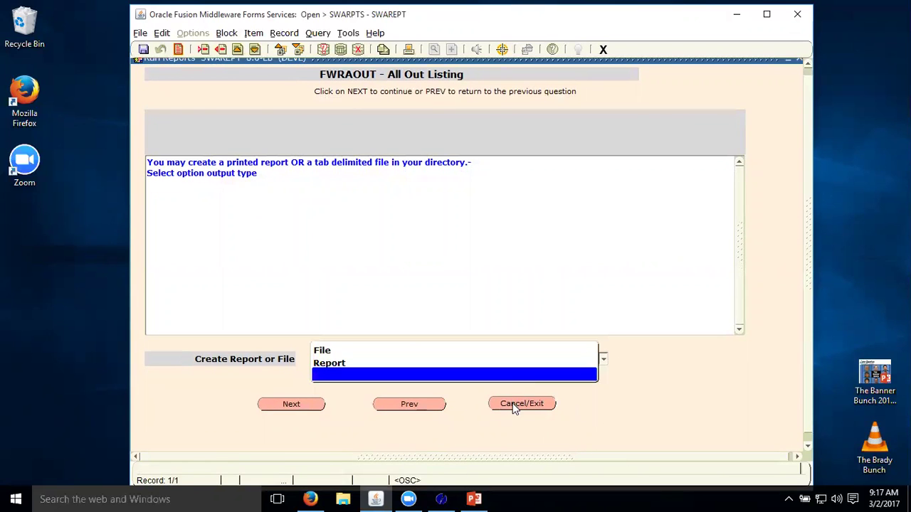
click(515, 406)
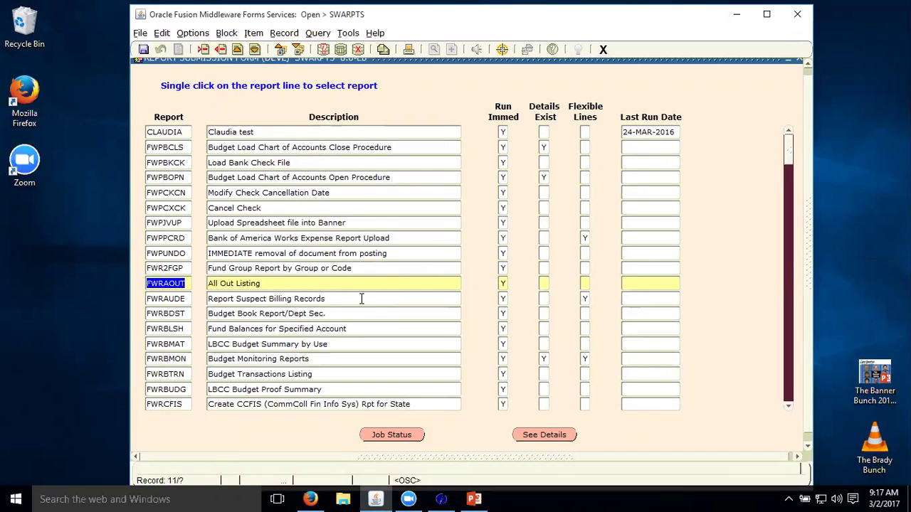
- Query the SWARPTS report list for the report GWRDIRT
key(super+k)
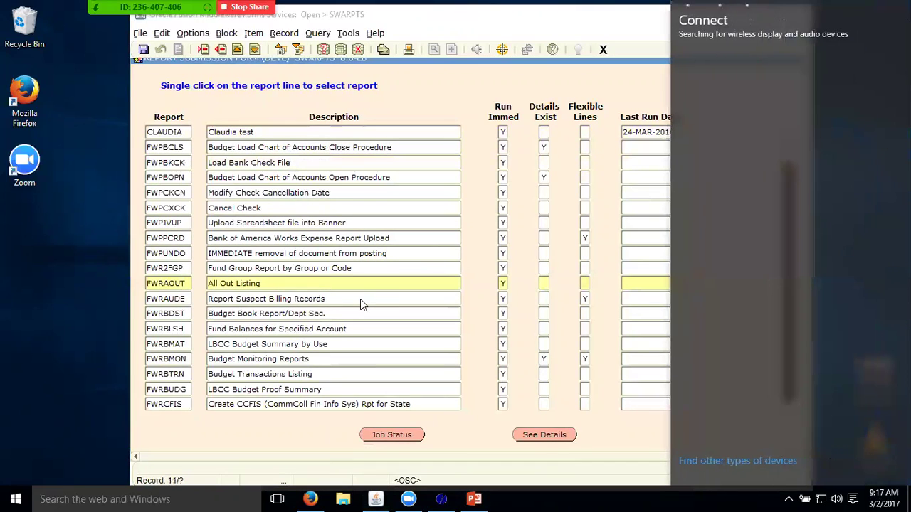
click(538, 469)
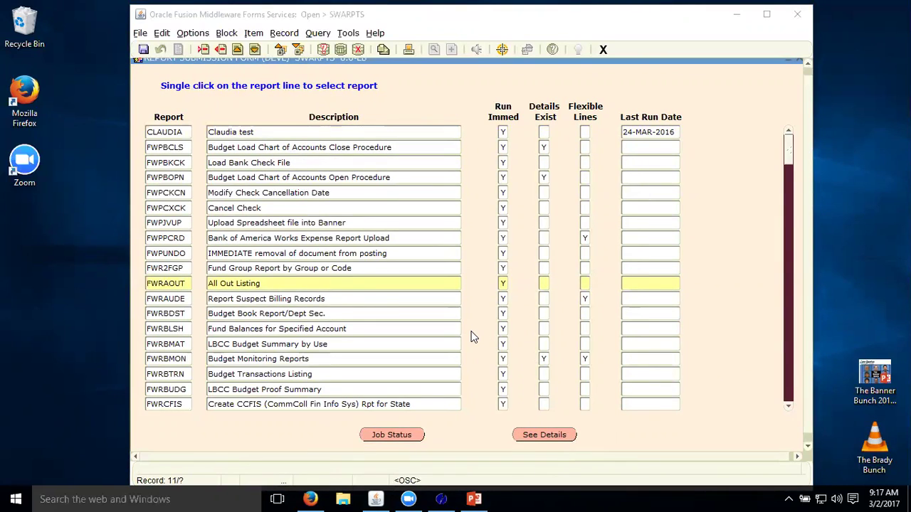
click(323, 49)
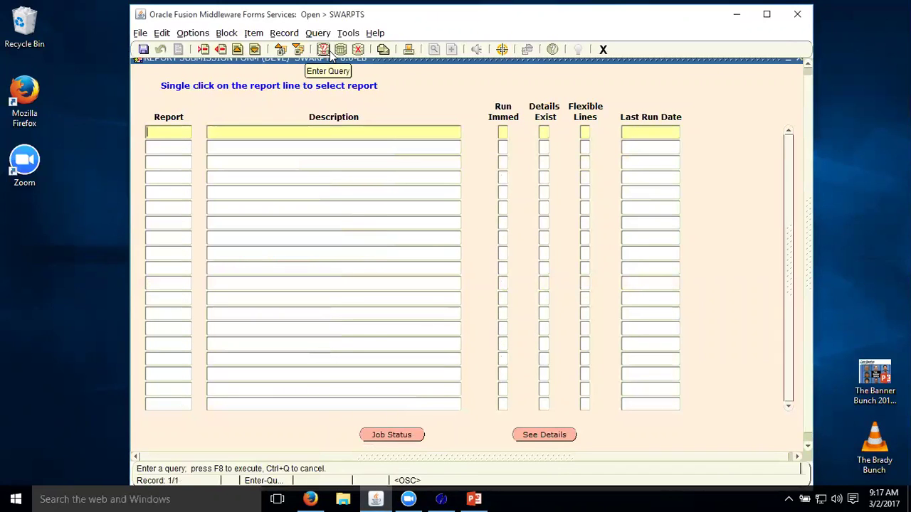
text(GWRDIRT)
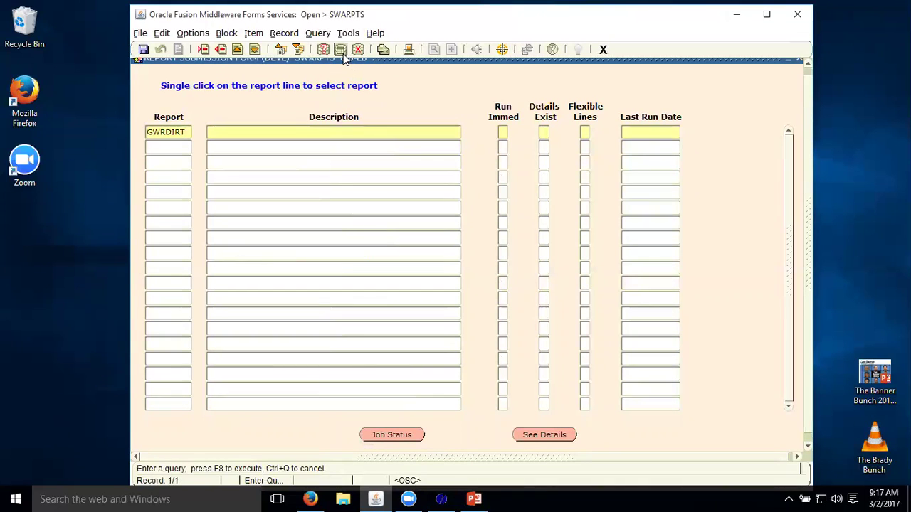
click(341, 51)
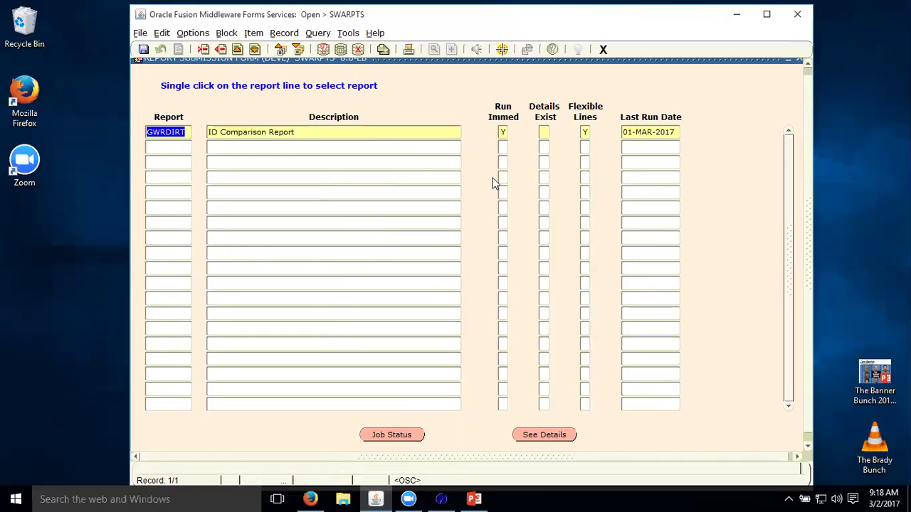
- Open the GWRDIRT ID Comparison Report and keep the prefilled first and second IDs to compare
click(171, 133)
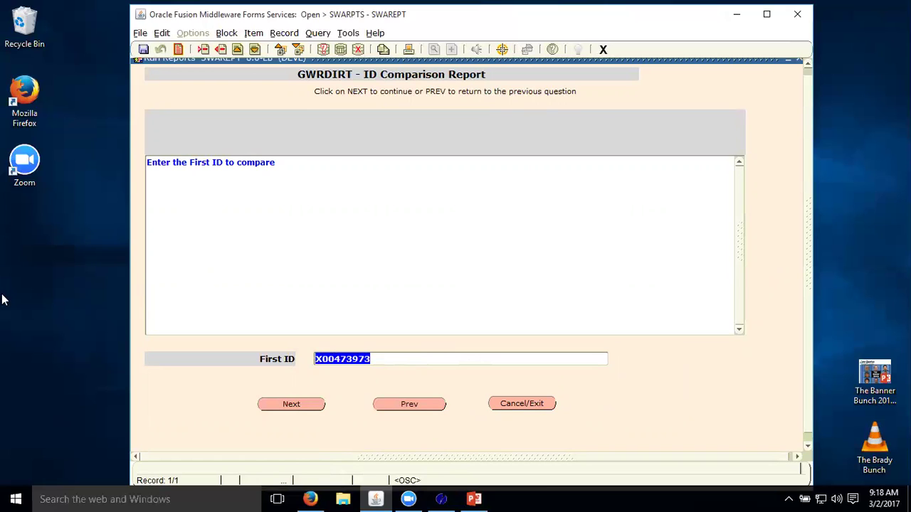
click(396, 359)
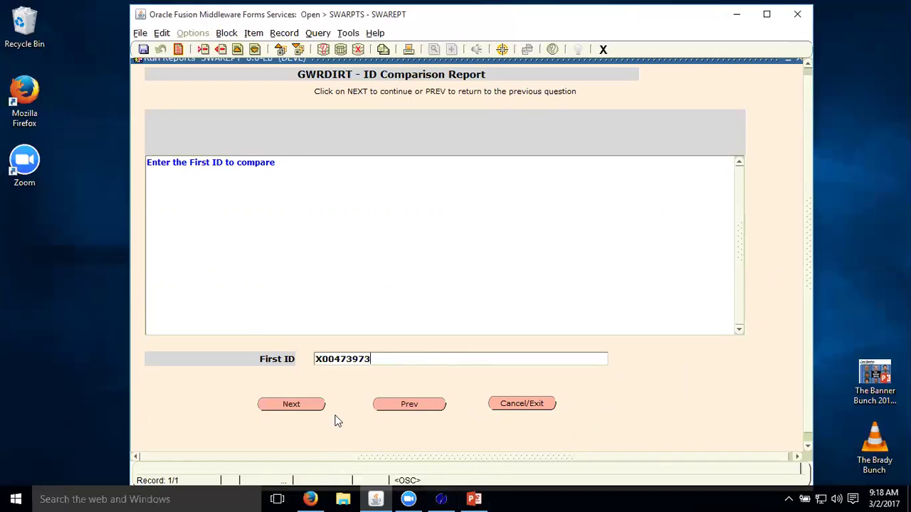
click(298, 406)
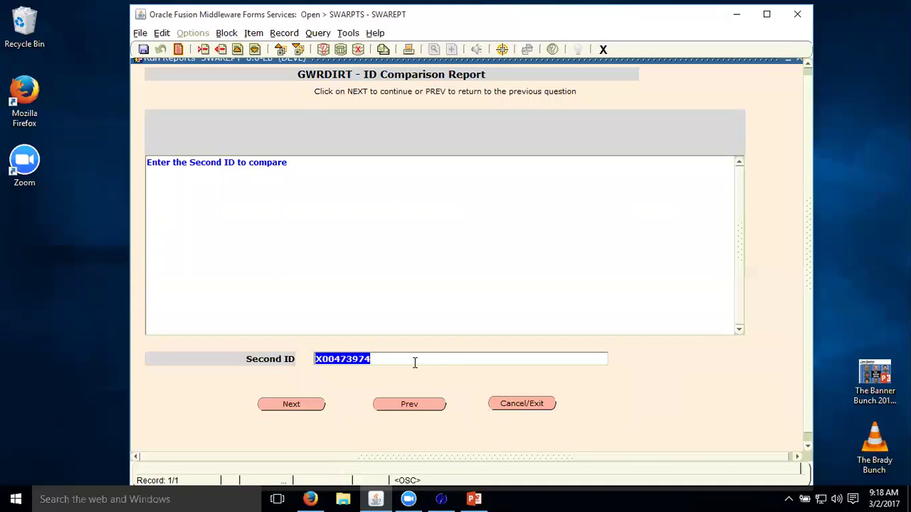
click(308, 403)
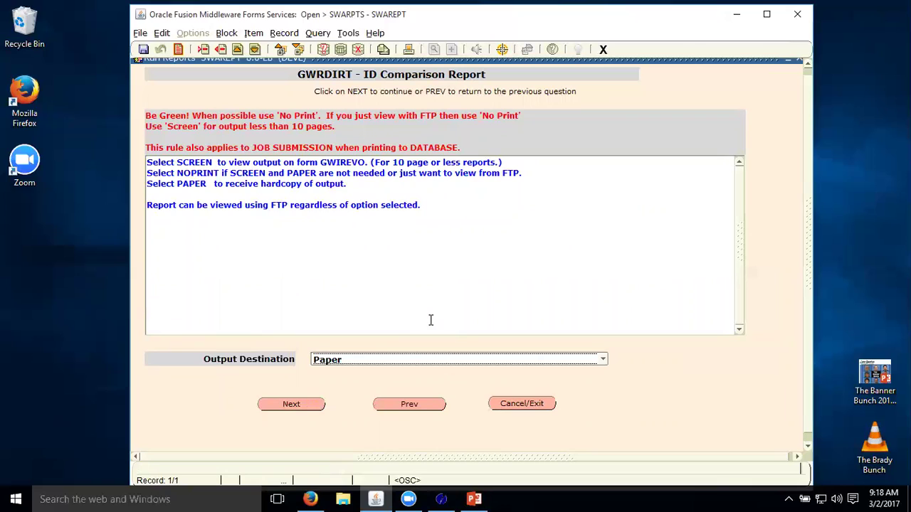
- Set the output destination to No Print, schedule the job Immediately, and proceed to the submission summary
click(468, 366)
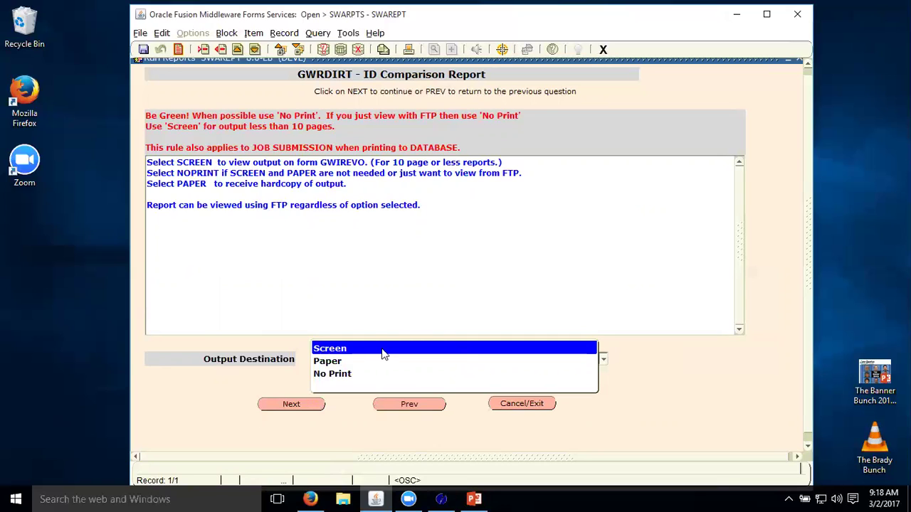
click(340, 378)
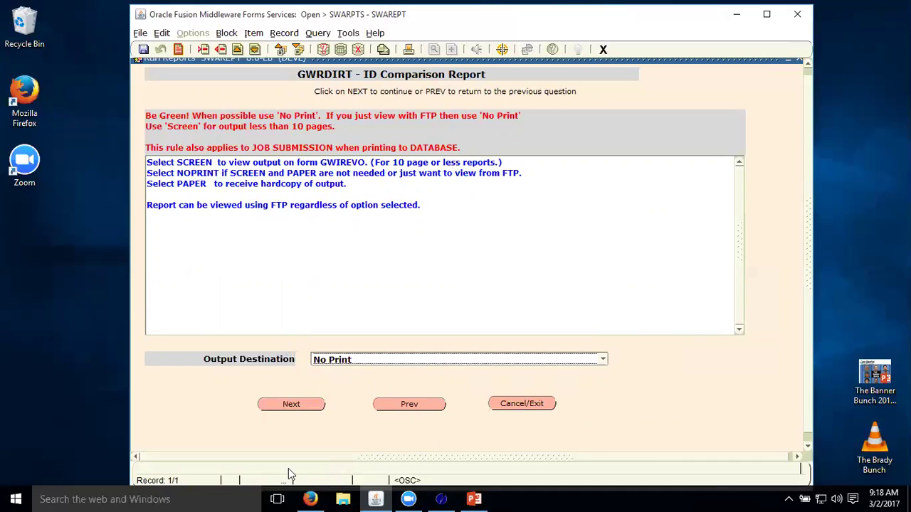
click(296, 410)
click(342, 364)
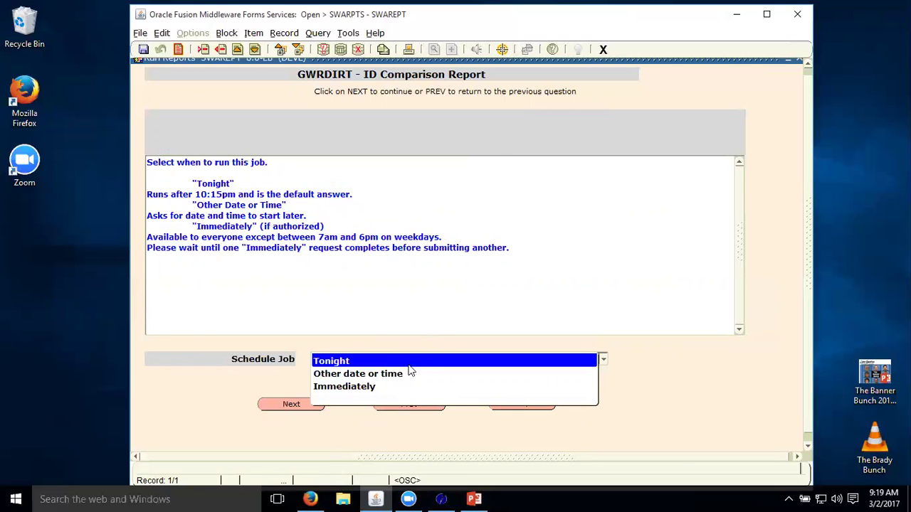
click(367, 389)
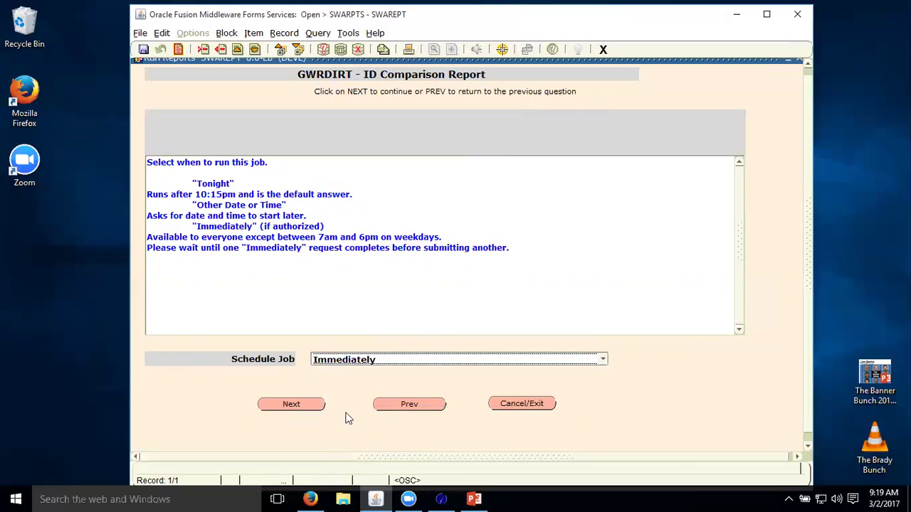
click(292, 404)
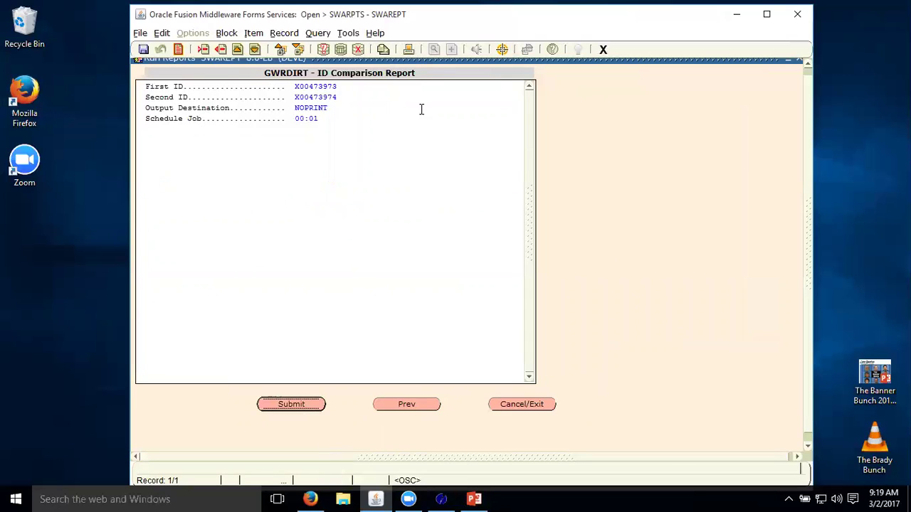
- Submit the ID Comparison Report and try to view its screen output from the job status query
click(296, 404)
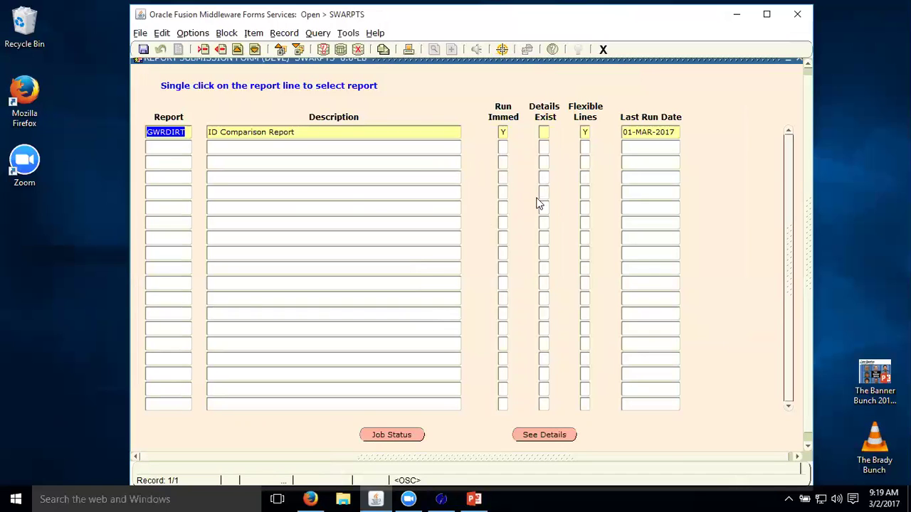
click(397, 436)
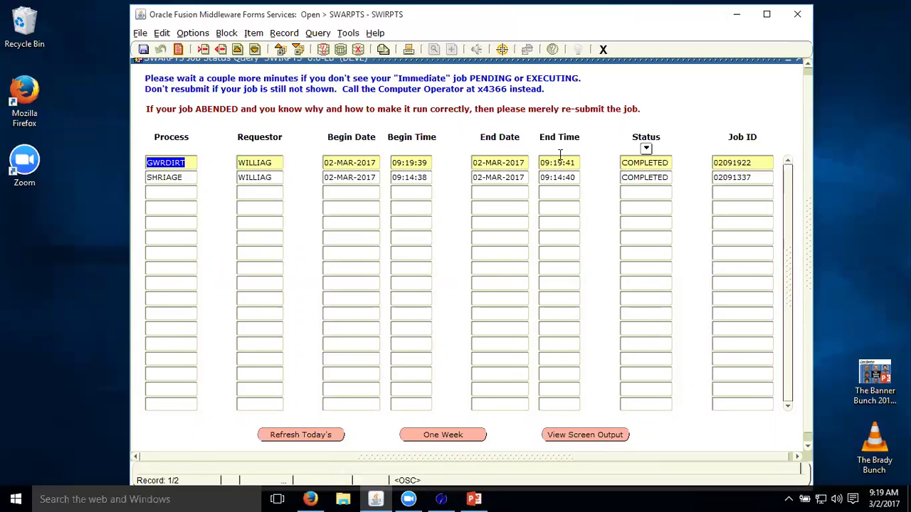
click(600, 439)
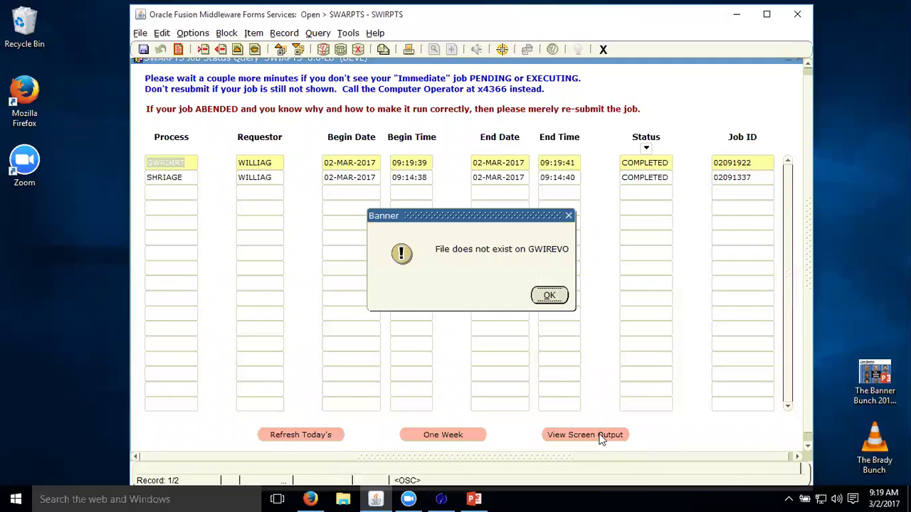
click(555, 297)
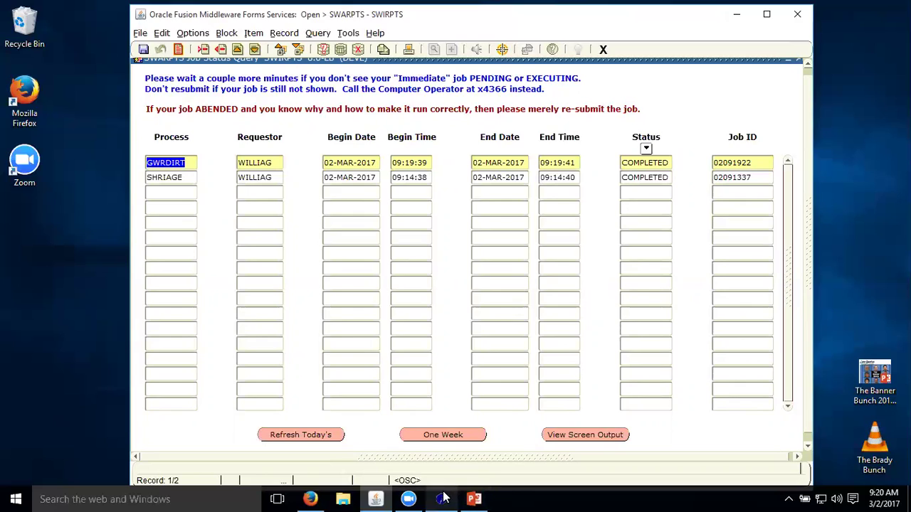
- Switch to Core FTP, get the Banner window out of the way, and check the remote reports folder path and file name filter
click(487, 471)
click(737, 14)
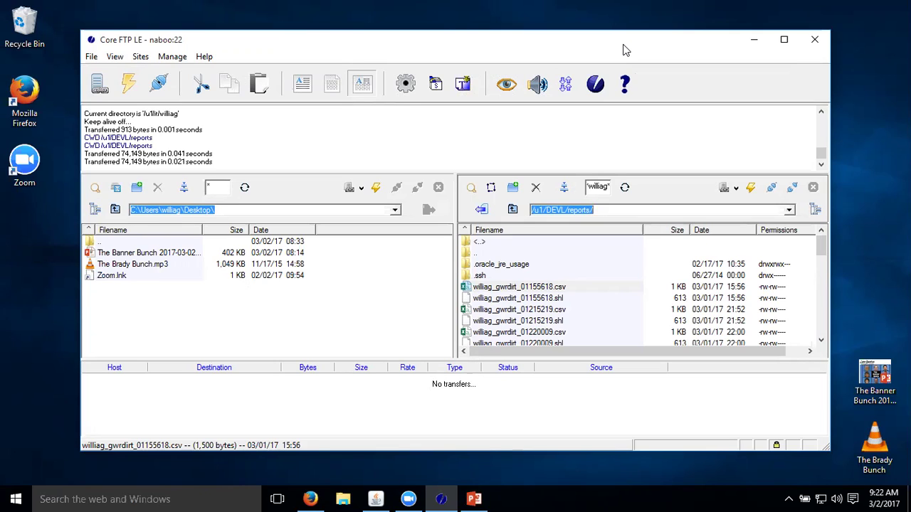
click(550, 210)
drag(546, 210, 604, 210)
click(602, 185)
drag(588, 186, 611, 188)
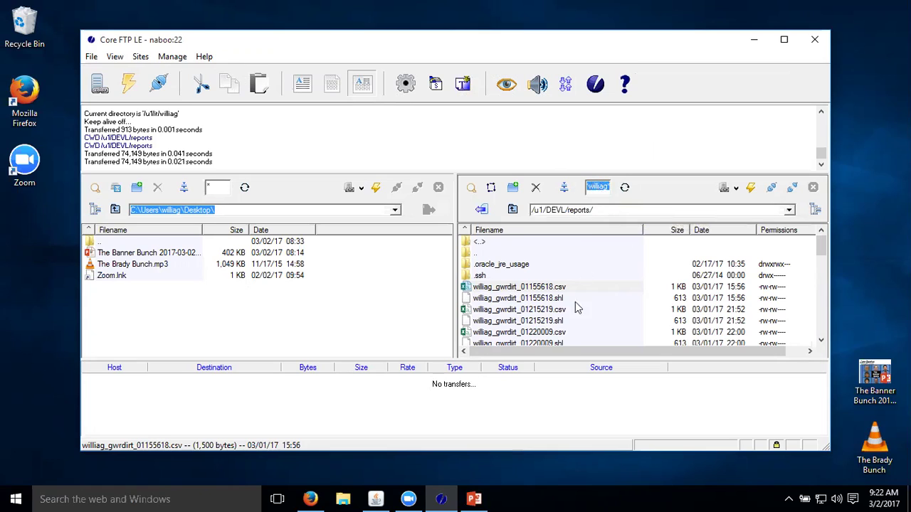
drag(598, 187, 586, 186)
- Look through the report files listed in the remote /u1/DEVL/reports/ folder
click(608, 312)
key(Down)
key(Down)
key(Down)
key(Down)
key(Down)
key(Down)
key(Down)
key(Down)
key(Down)
key(Down)
key(Down)
key(Down)
key(Down)
key(Down)
key(Down)
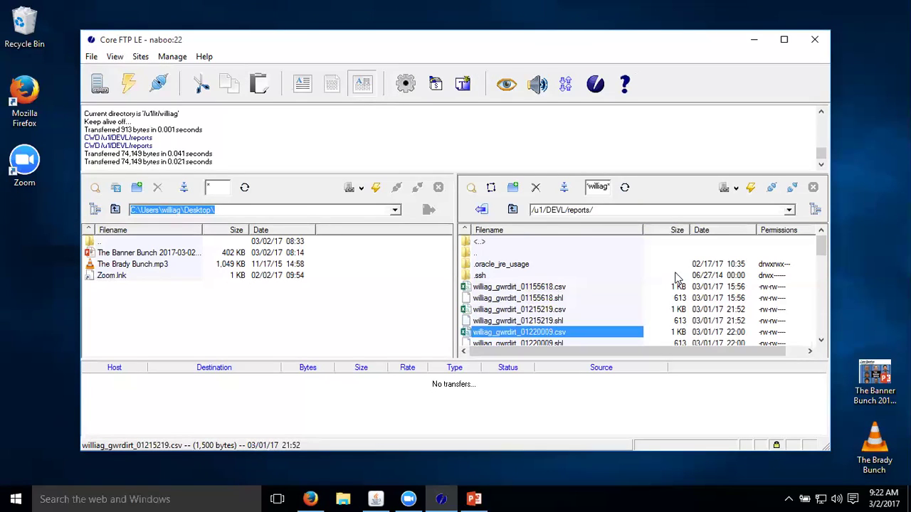
key(Up)
key(Up)
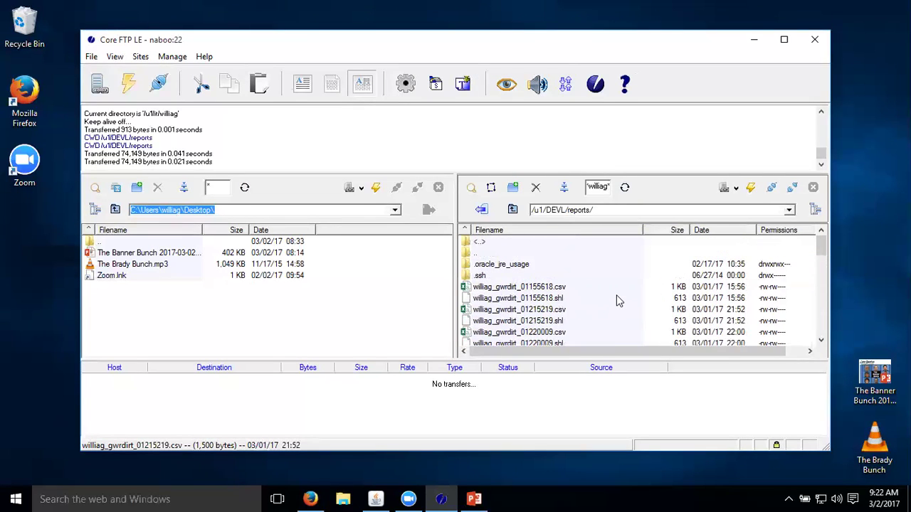
scroll(568, 291, down, 1)
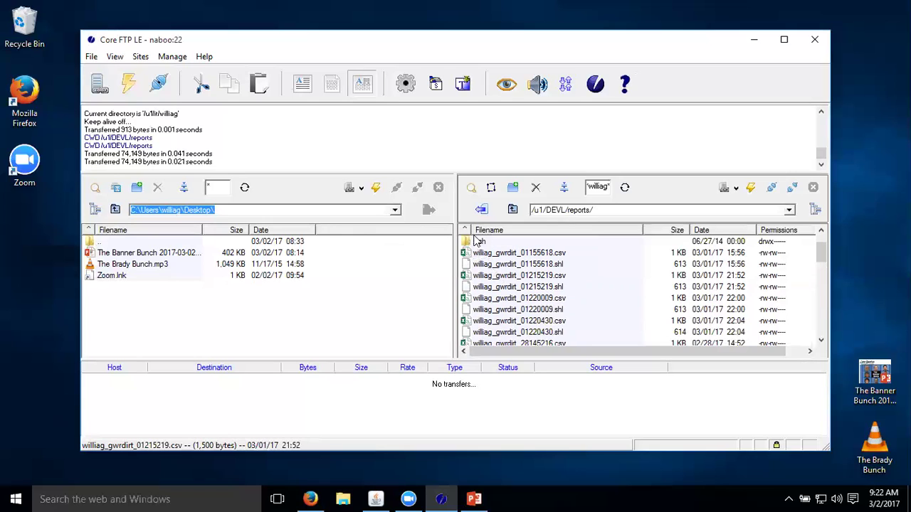
- Filter the remote reports folder to files whose names contain gwrdirt
drag(587, 186, 606, 185)
text(gwrdirt)
key(Return)
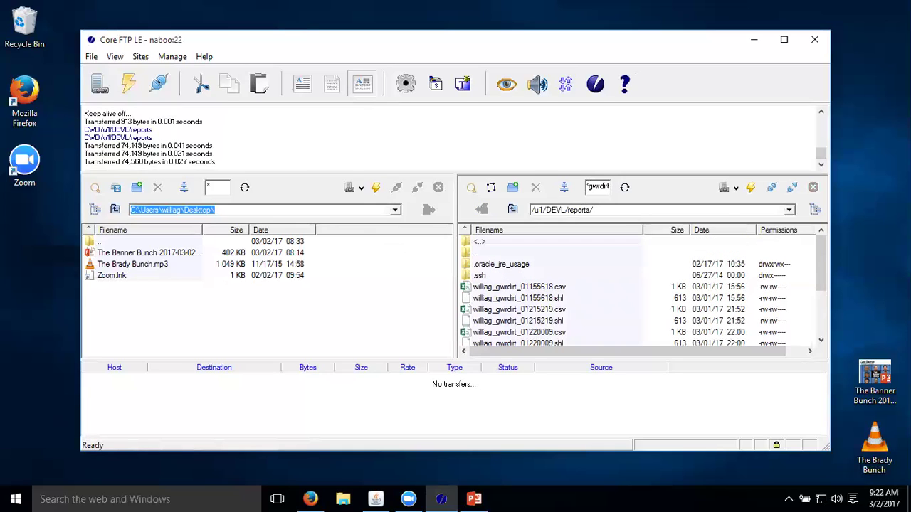
- Find the GWRDIRT CSV file for job 02091922, dated 03/02/17 09:19, in the remote folder and open it for viewing
scroll(543, 312, down, 3)
scroll(542, 311, up, 3)
scroll(498, 284, down, 3)
scroll(569, 325, up, 1)
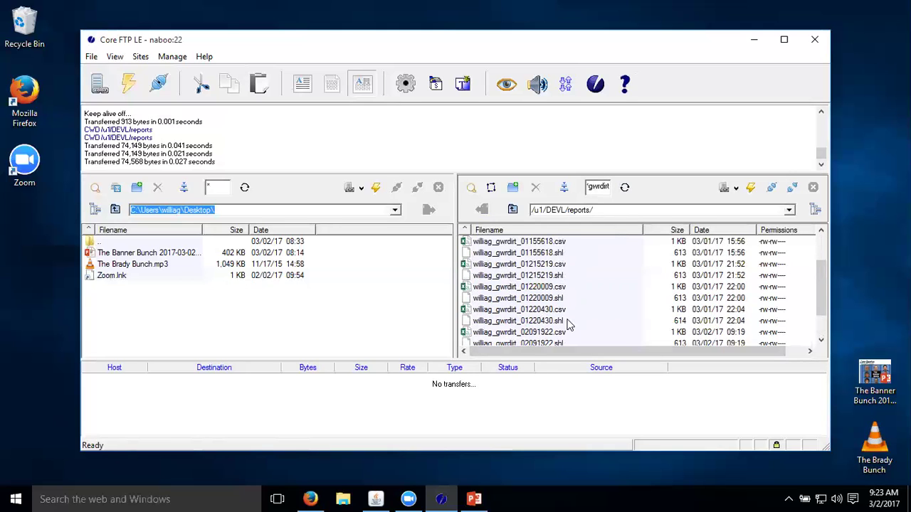
scroll(569, 326, up, 1)
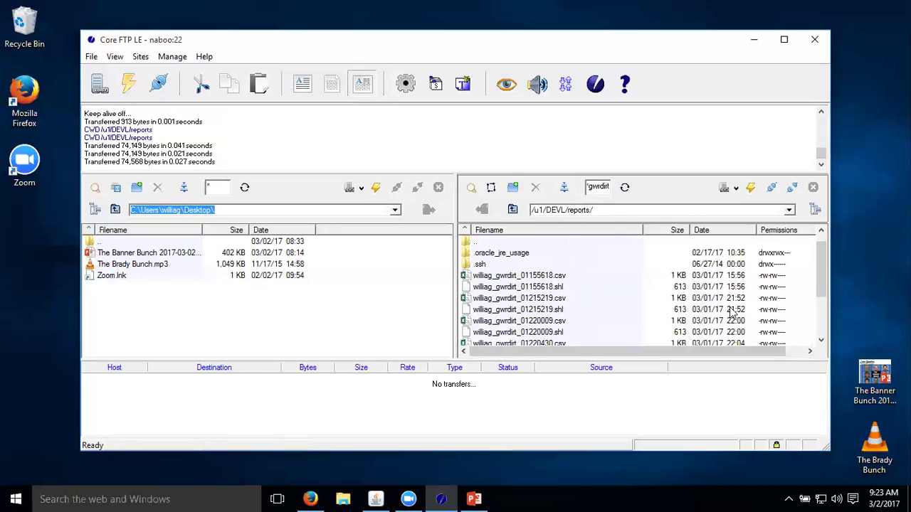
scroll(729, 328, down, 1)
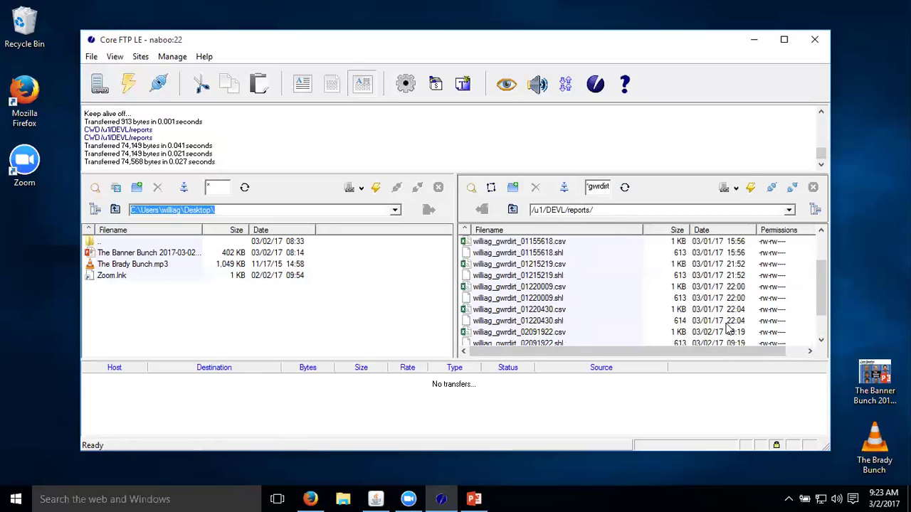
scroll(733, 328, down, 1)
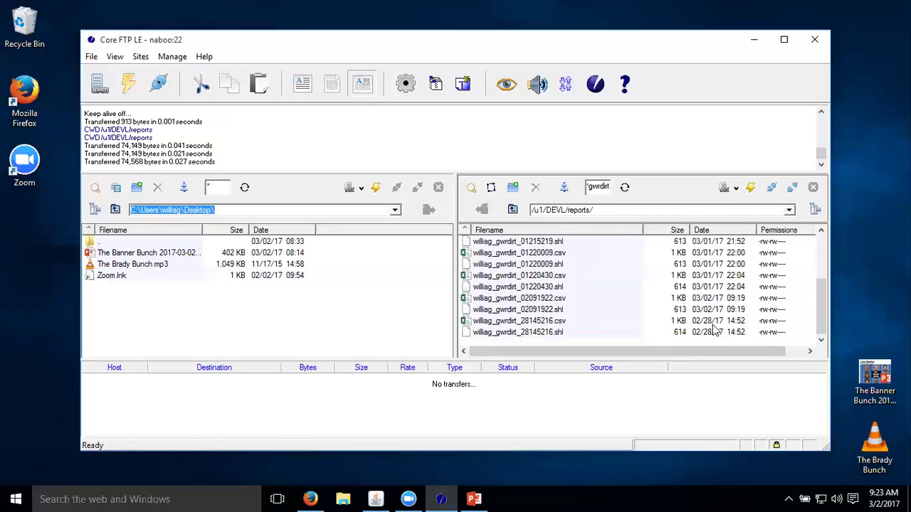
scroll(714, 303, up, 1)
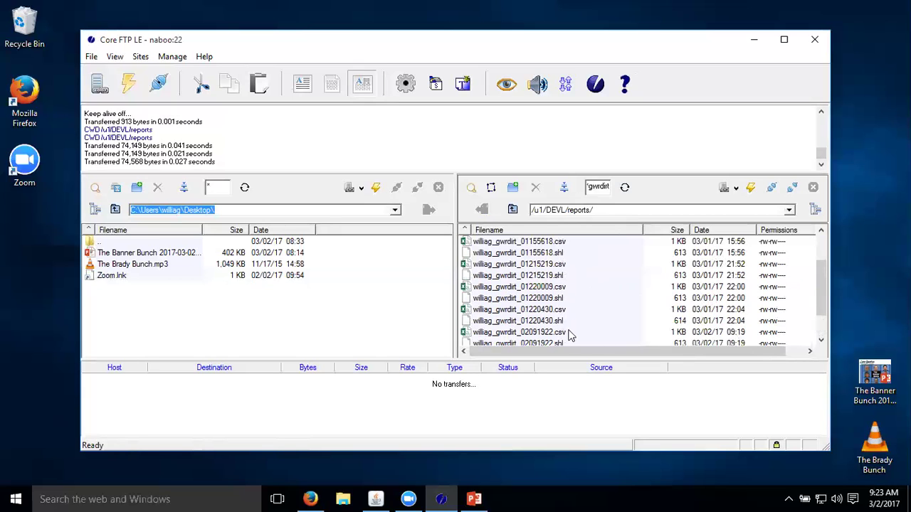
click(570, 333)
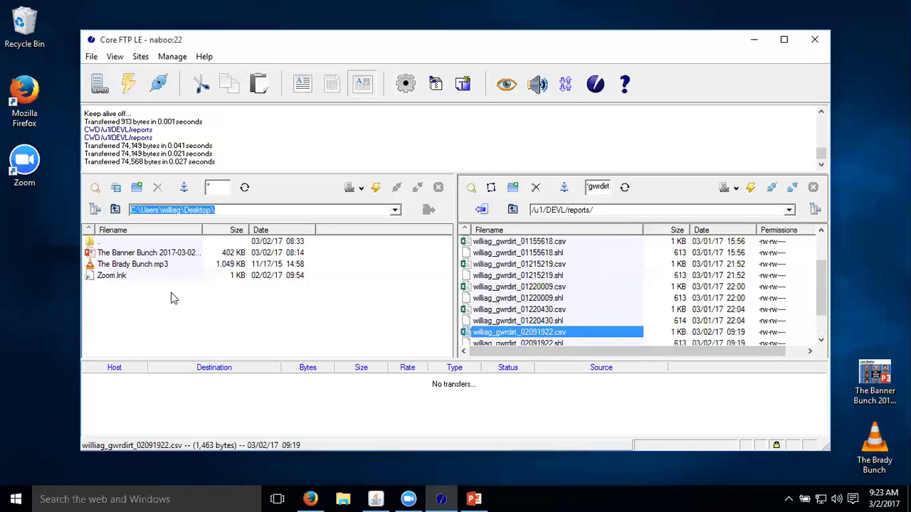
right_click(516, 334)
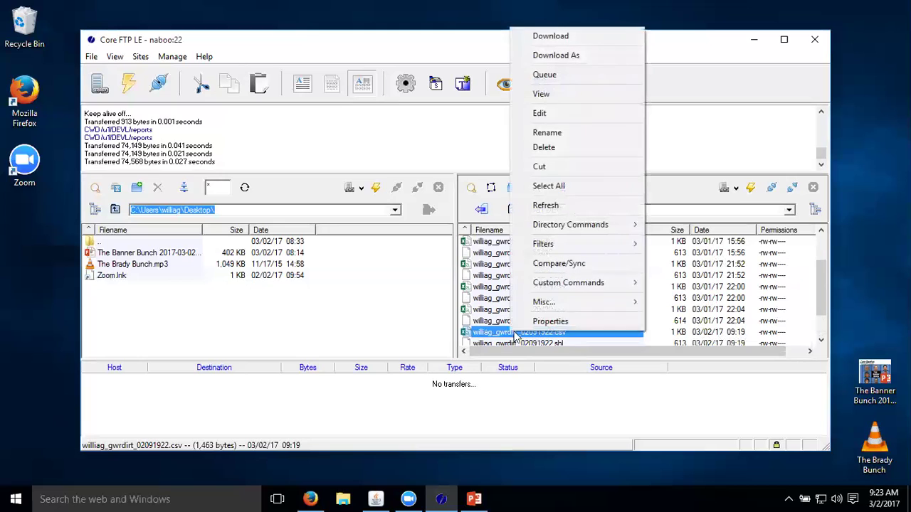
click(557, 93)
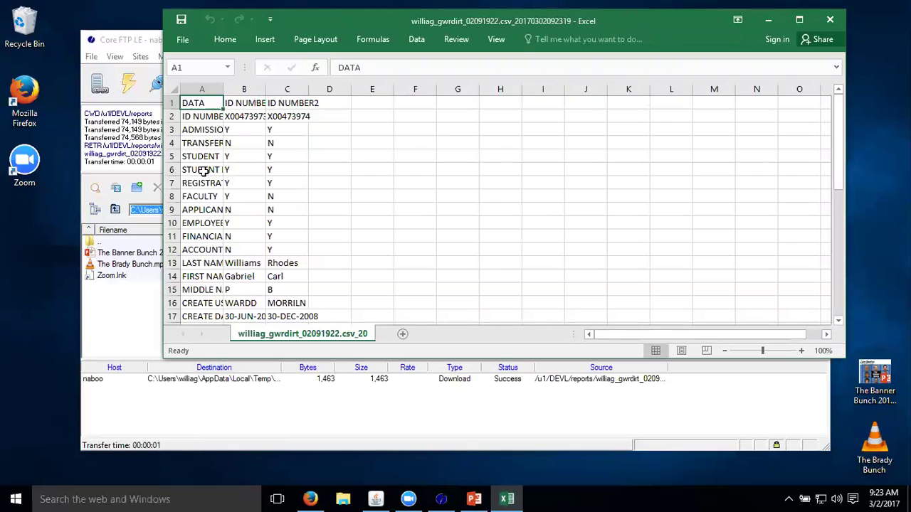
- Autofit all columns of the maximized ID comparison spreadsheet to read it, and close the workbook without saving
click(800, 20)
click(10, 79)
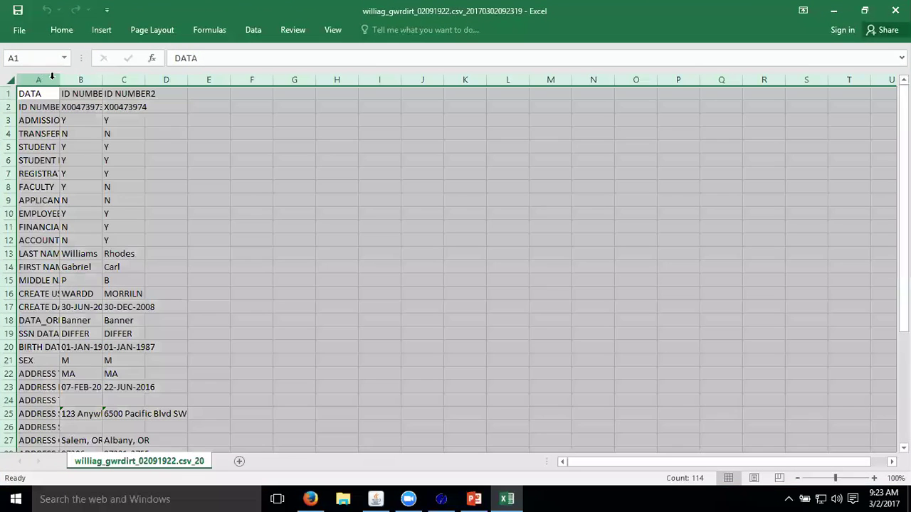
double_click(59, 79)
click(261, 254)
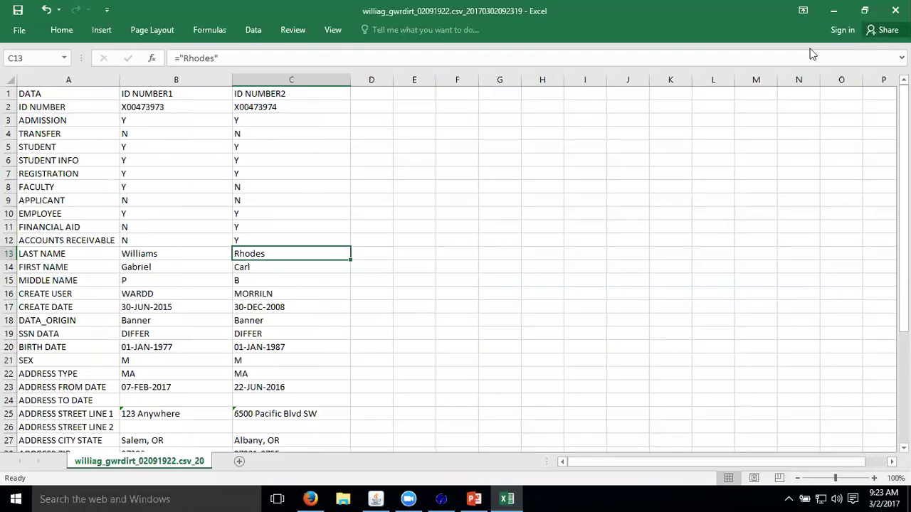
click(895, 10)
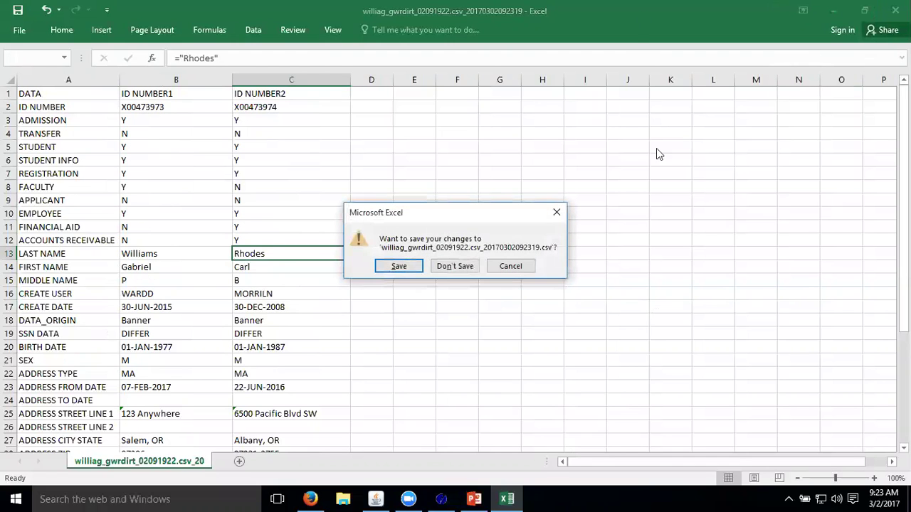
click(464, 266)
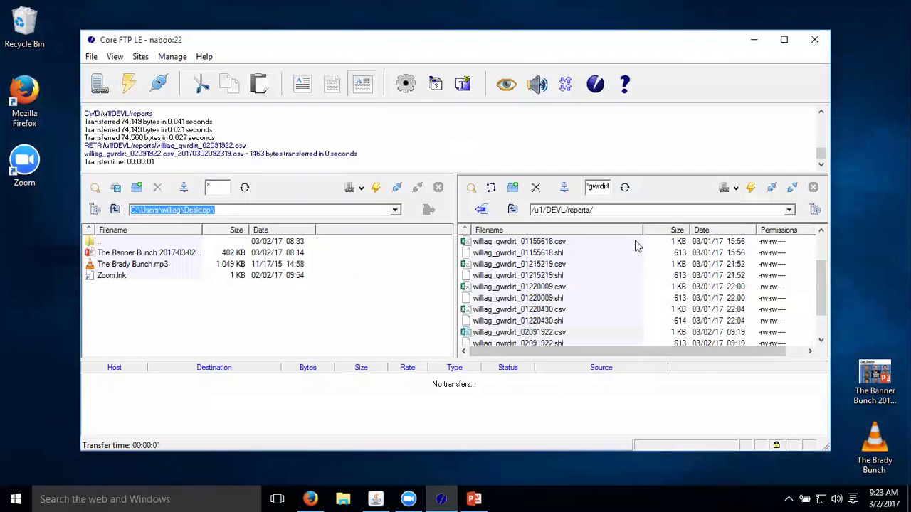
scroll(585, 288, down, 1)
scroll(589, 305, up, 2)
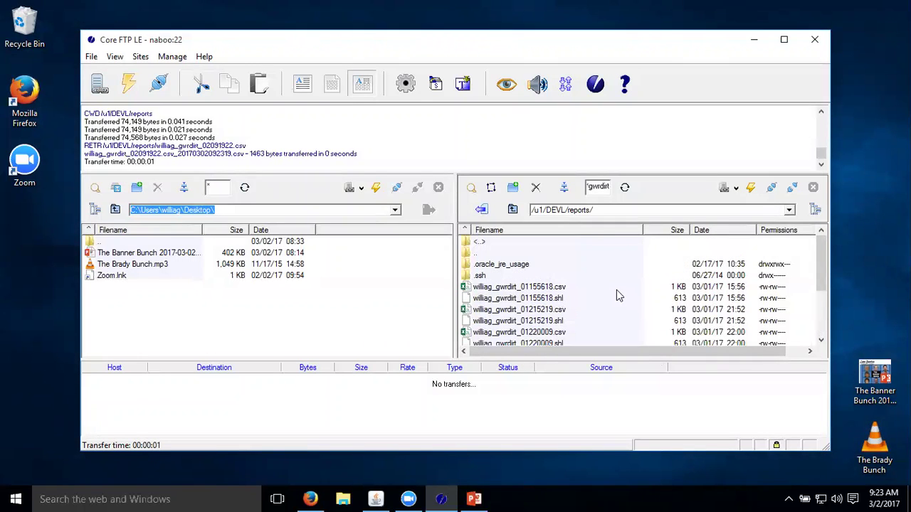
scroll(605, 264, down, 1)
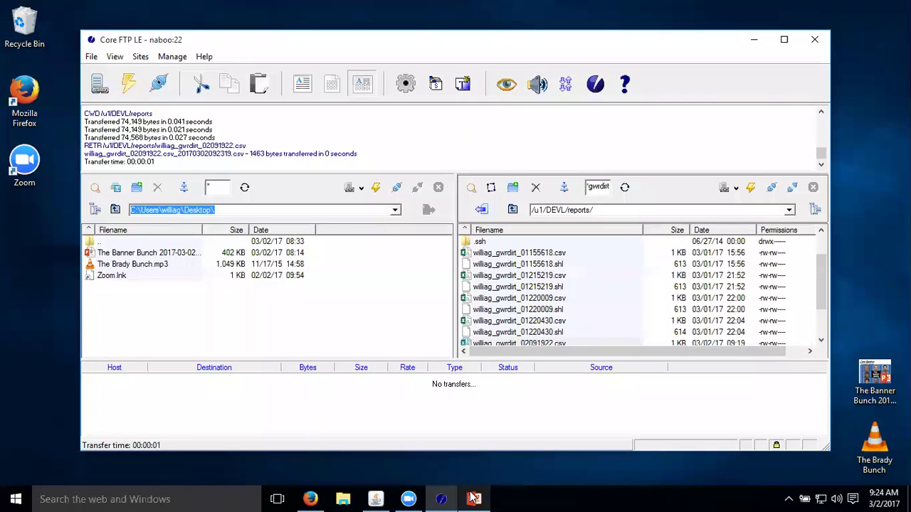
mouse_move(476, 500)
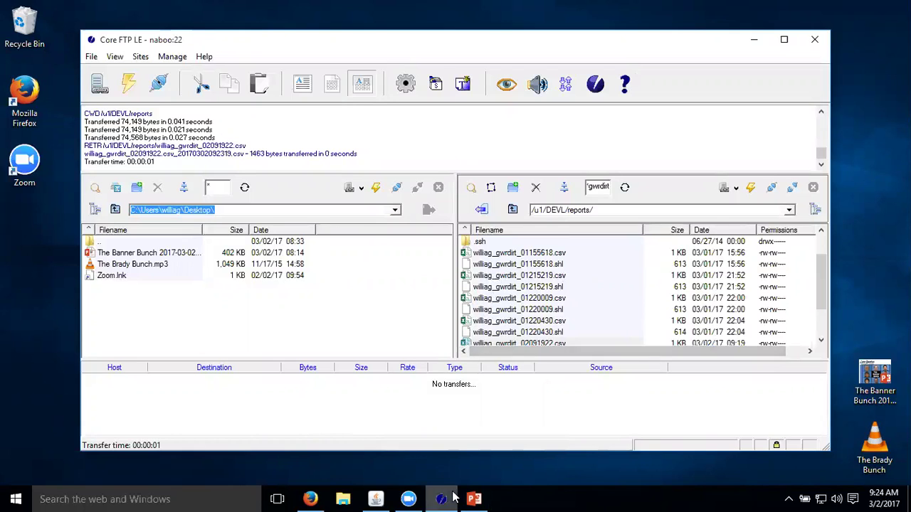
- Switch back to Banner and exit the job status query to the SWARPTS report submission form
click(376, 498)
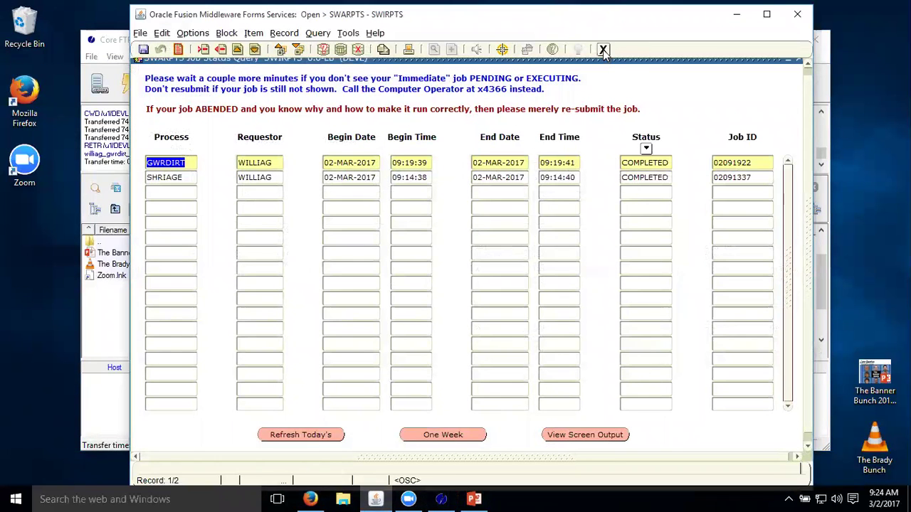
click(603, 50)
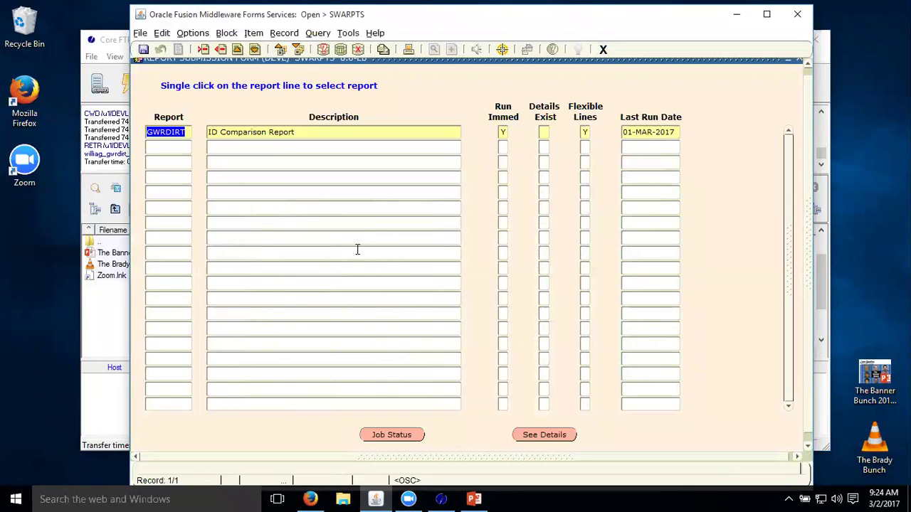
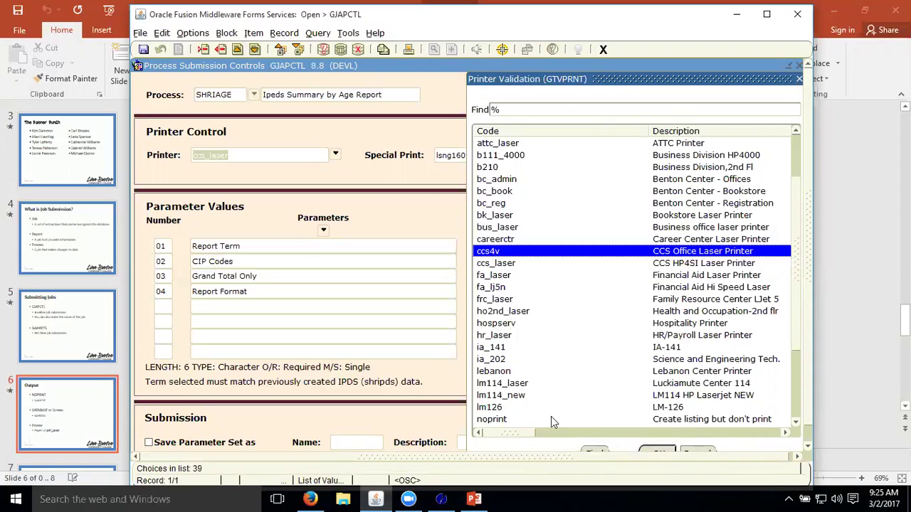
- Choose pdf_print, the PDF Printer, as the printer for the SHRIAGE process
scroll(562, 353, down, 1)
scroll(562, 367, down, 2)
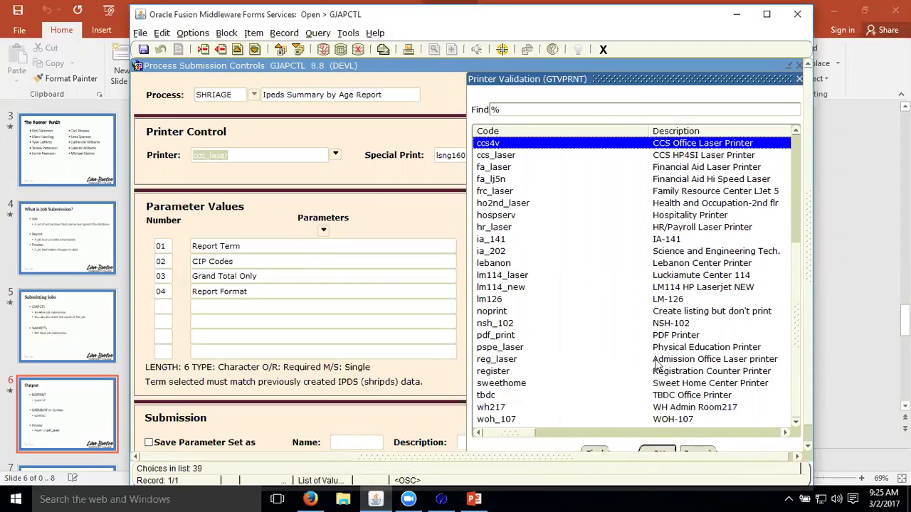
click(518, 336)
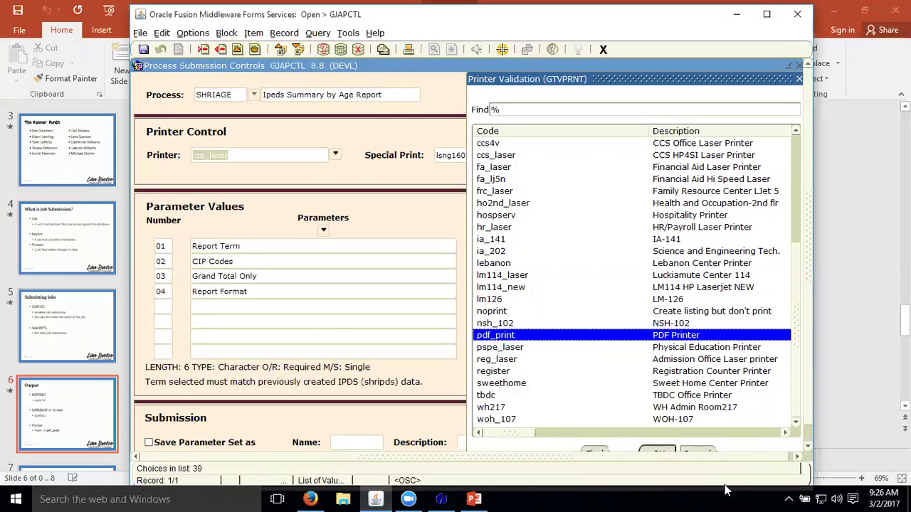
click(664, 453)
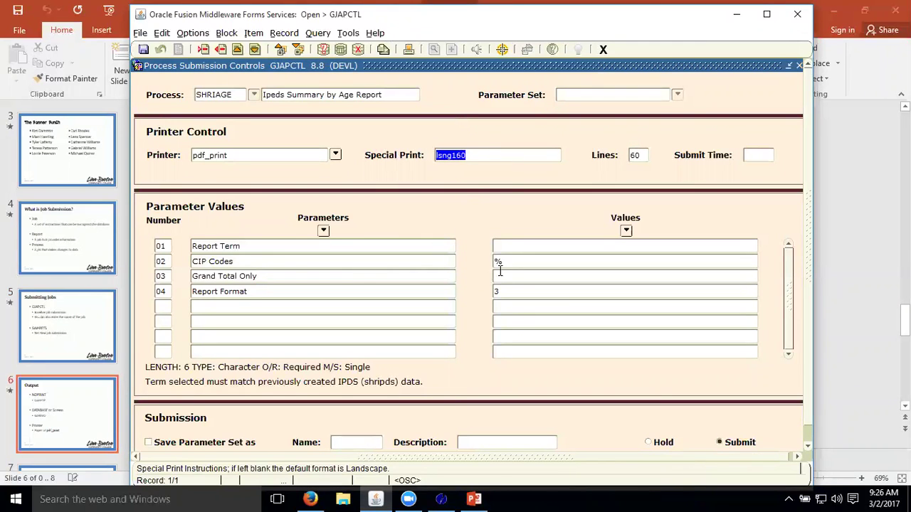
- Set the Report Term to 201603 and submit the SHRIAGE job without saving the parameter set
click(553, 246)
text(2)
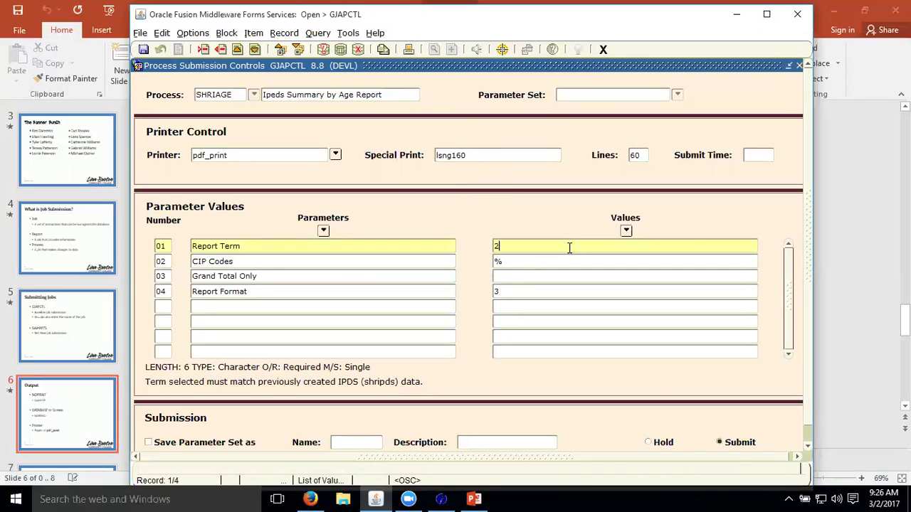
text(01603)
click(337, 447)
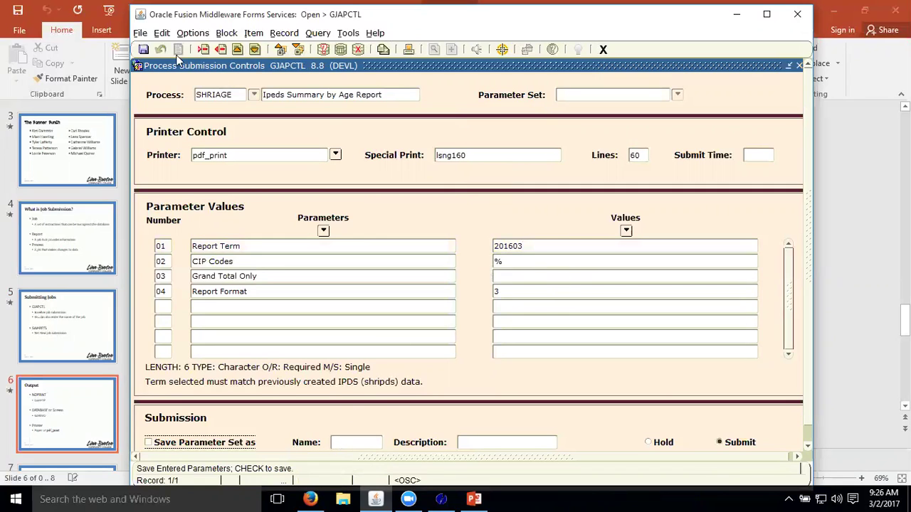
click(143, 49)
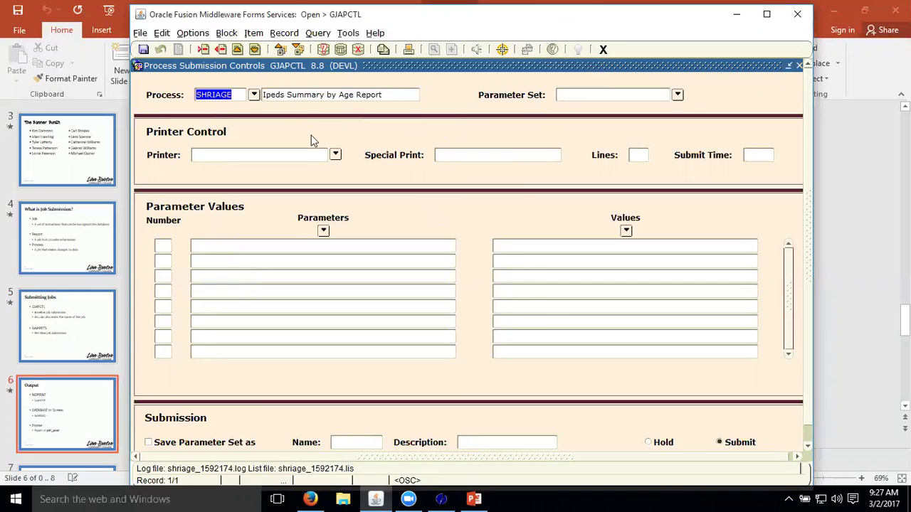
- Check the SHRIAGE job in the SWIRPTS Job Status Query Form, and minimize the presentation and Banner windows to reach Core FTP
click(203, 33)
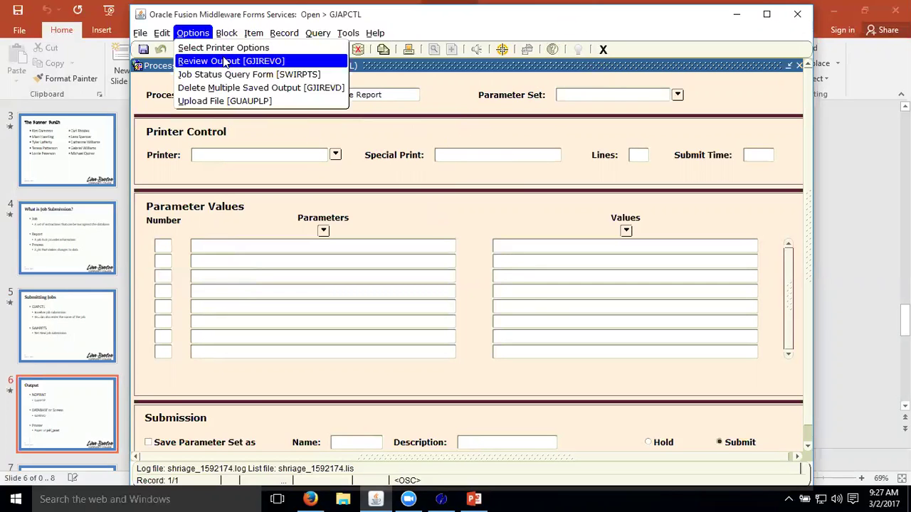
click(240, 74)
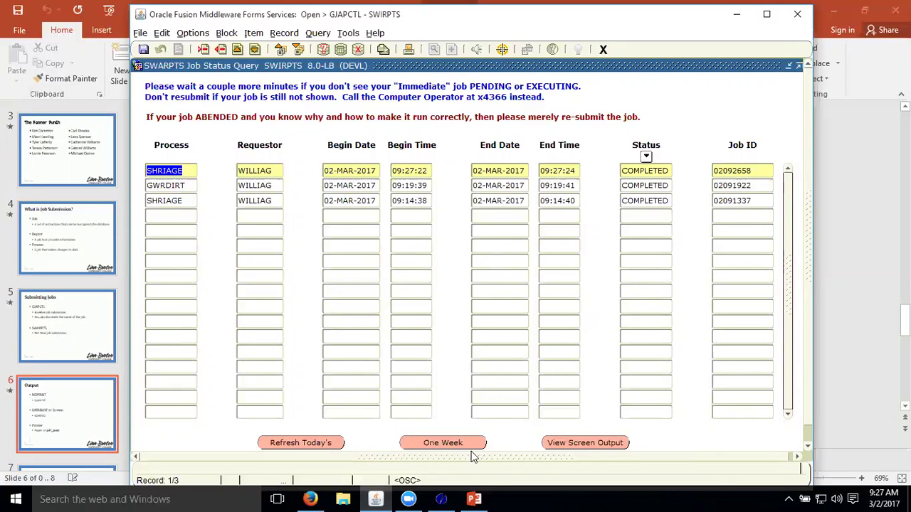
click(842, 10)
click(842, 10)
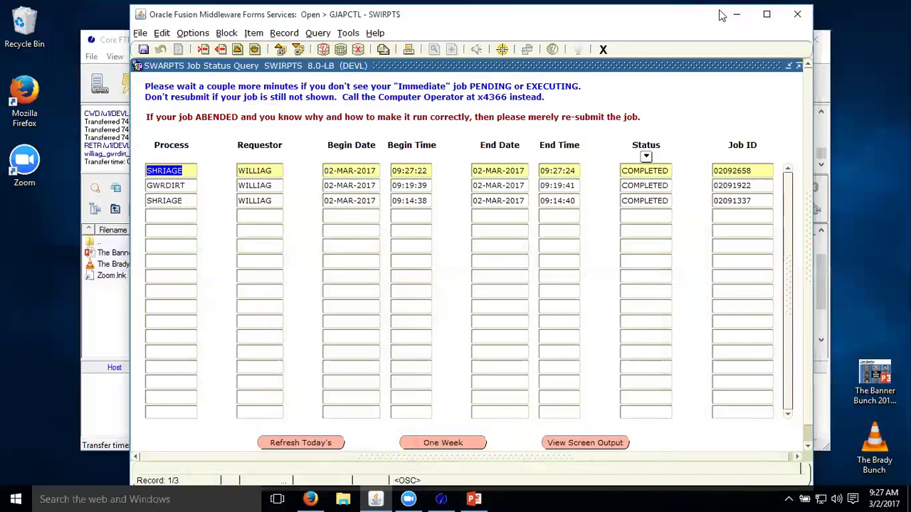
click(737, 15)
- Refresh the remote /u1/DEVL/reports/ listing and change its file filter to the requestor's username between asterisks
click(625, 187)
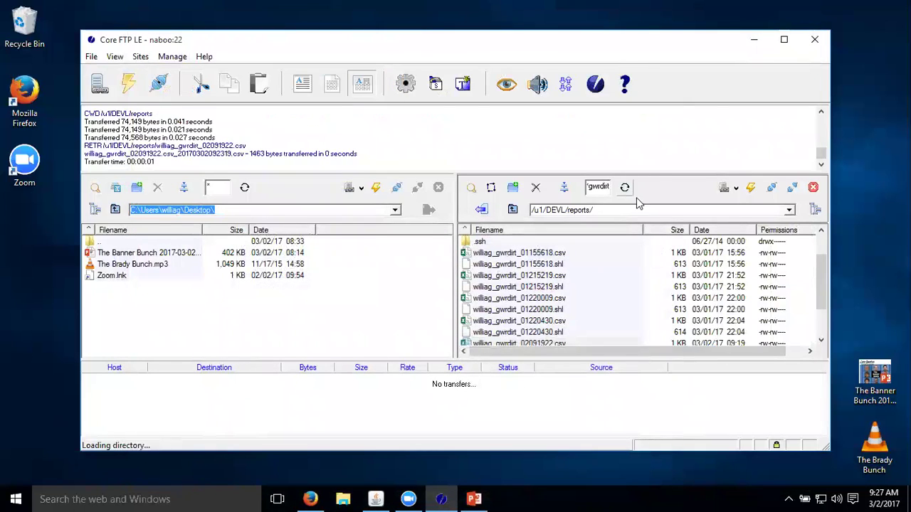
drag(588, 188, 610, 188)
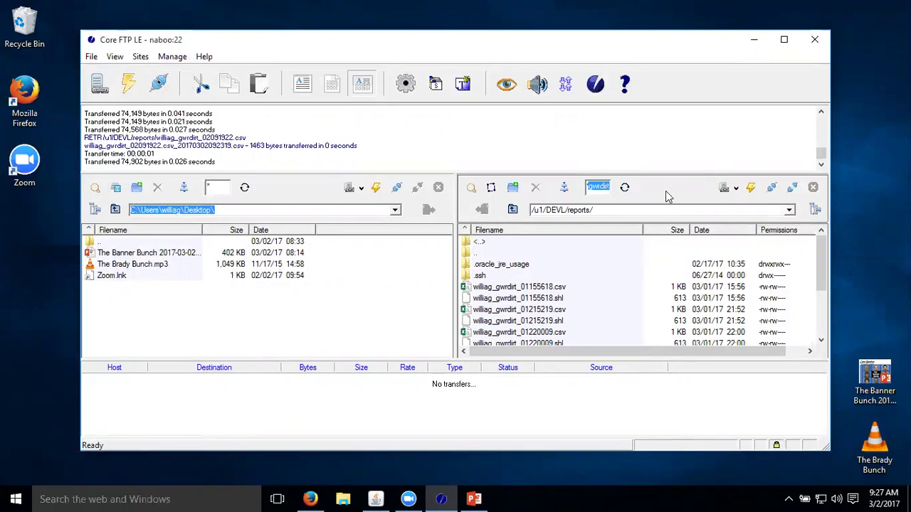
text(*williag*)
- Look through the filtered remote report files for the output of the latest SHRIAGE job
click(555, 320)
scroll(566, 321, down, 5)
scroll(573, 321, up, 5)
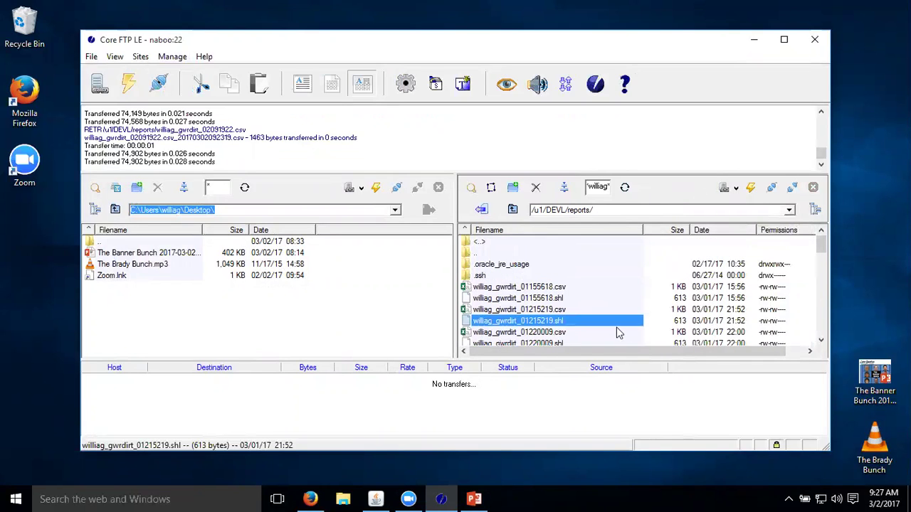
key(Down)
key(Down)
key(Down)
key(Down)
key(Down)
key(Down)
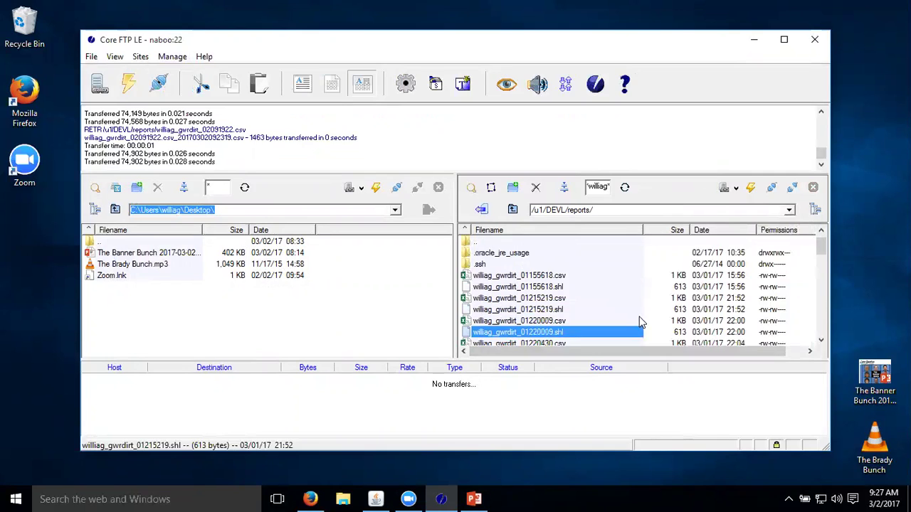
key(Down)
key(Down)
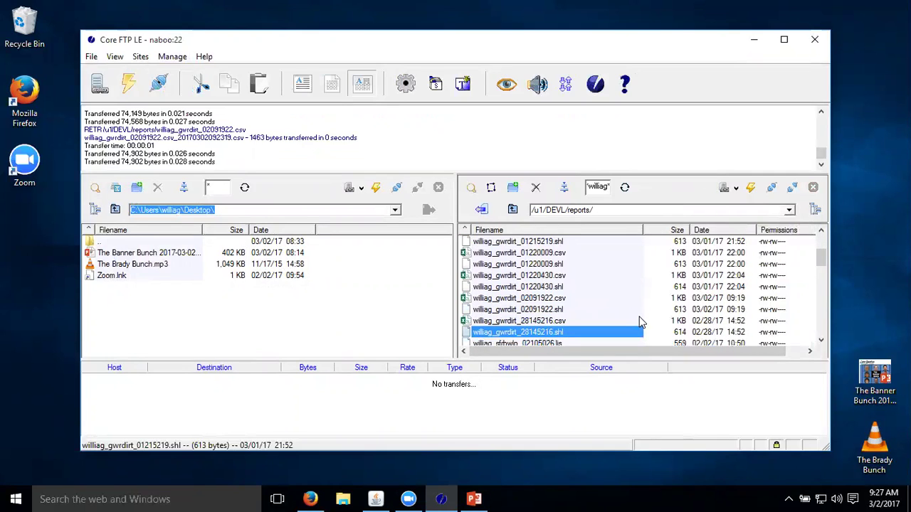
key(Down)
key(Down)
key(Down)
key(Down)
key(Down)
key(Down)
key(Down)
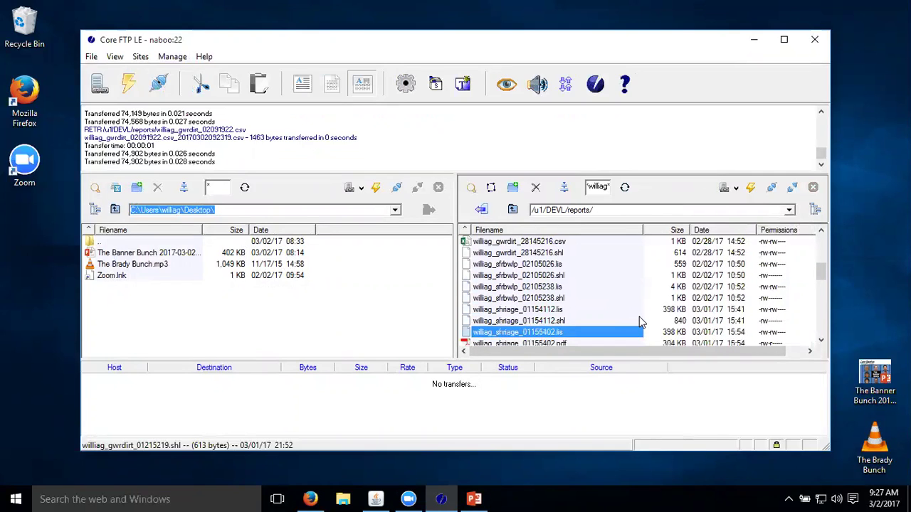
key(Down)
key(Down)
key(Down)
key(Down)
key(Down)
key(Down)
key(Down)
key(Down)
key(Down)
key(Down)
key(Down)
key(Down)
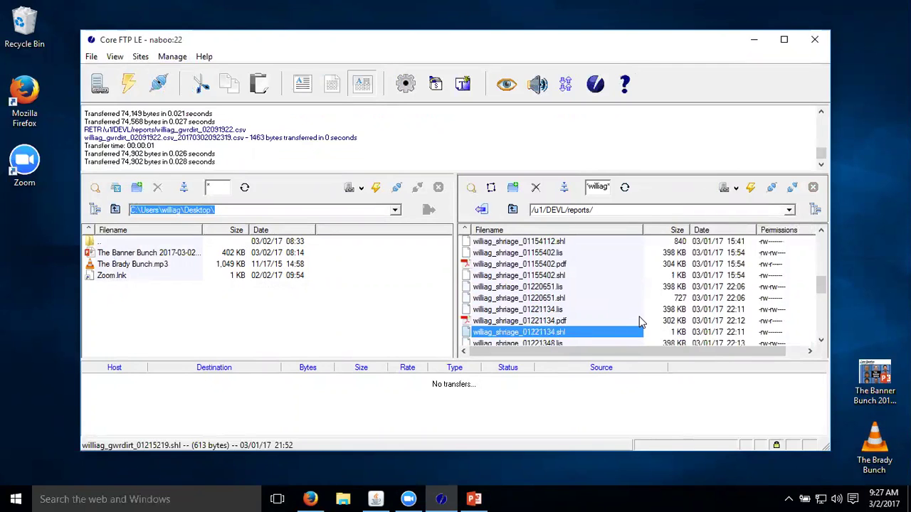
key(Down)
key(Down)
key(Down)
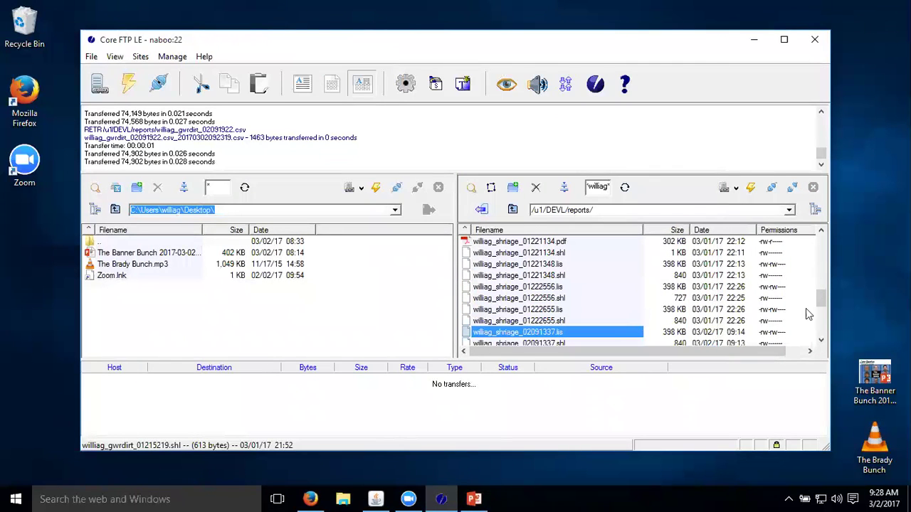
- Sort the remote report files by date with the newest first
click(727, 231)
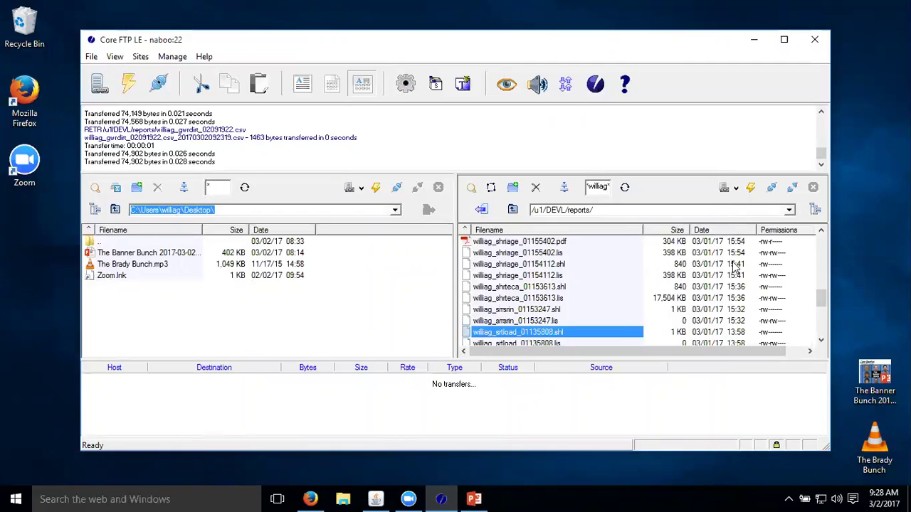
click(730, 231)
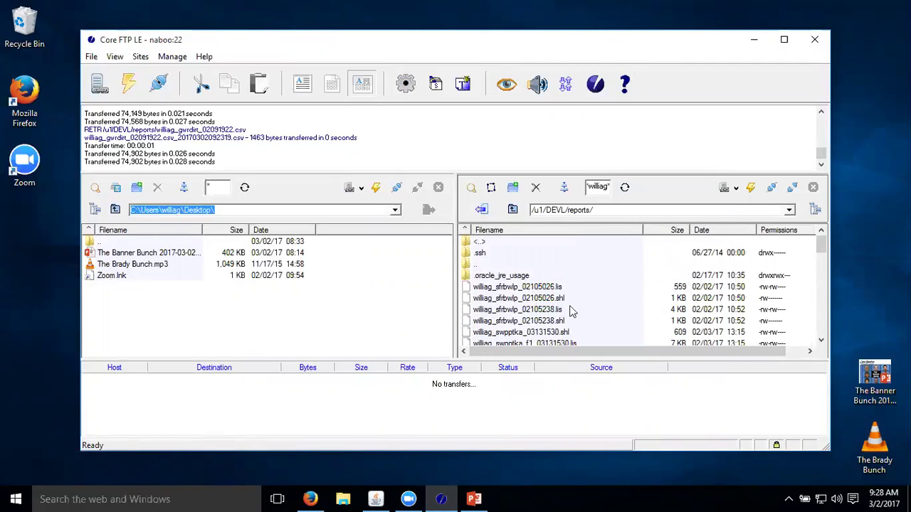
click(722, 232)
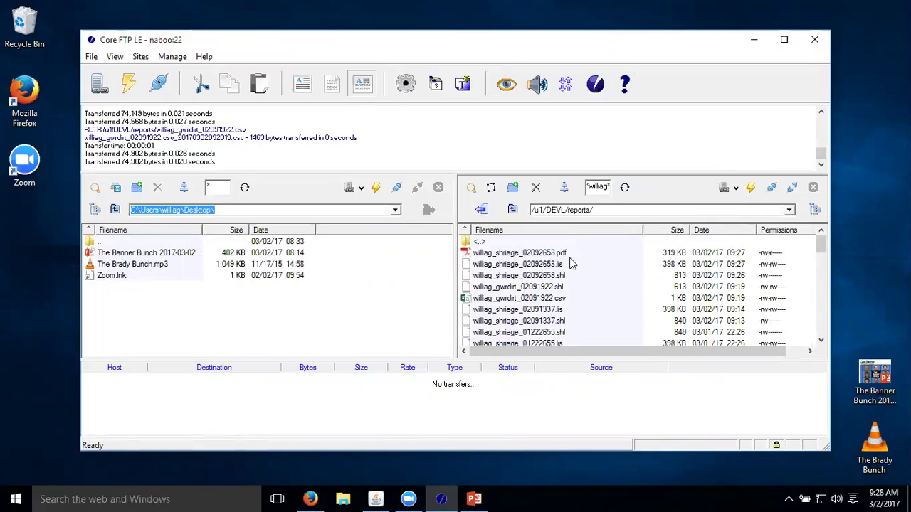
- Open the newest SHRIAGE PDF from the remote reports folder in Adobe Acrobat Reader DC, always using that app for .pdf files
click(556, 255)
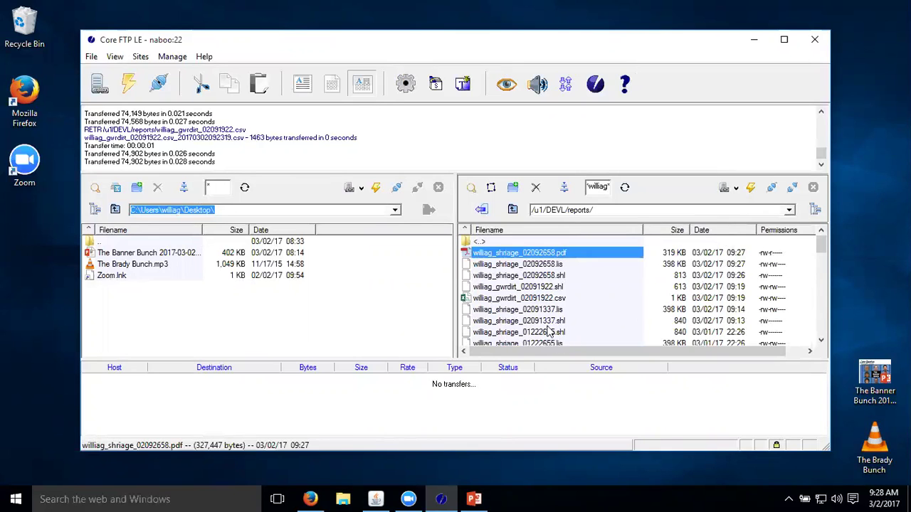
click(558, 266)
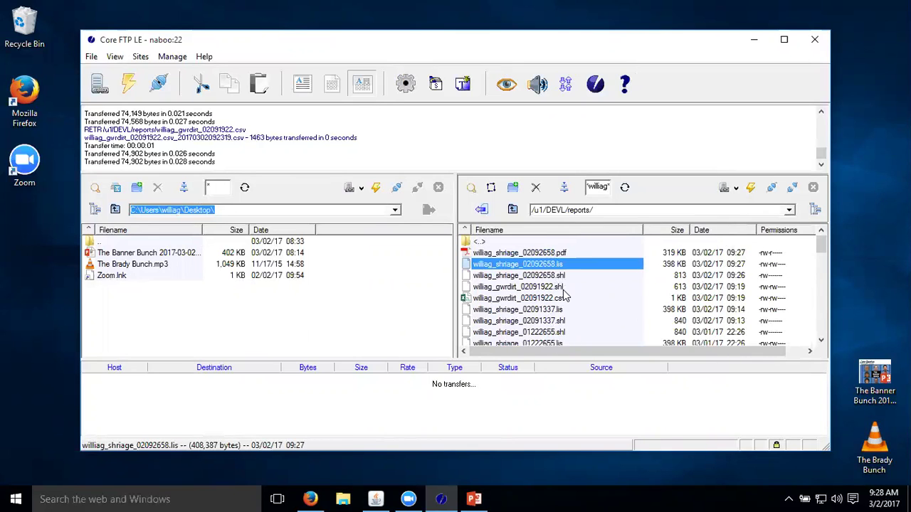
click(554, 264)
click(591, 254)
right_click(569, 254)
click(614, 251)
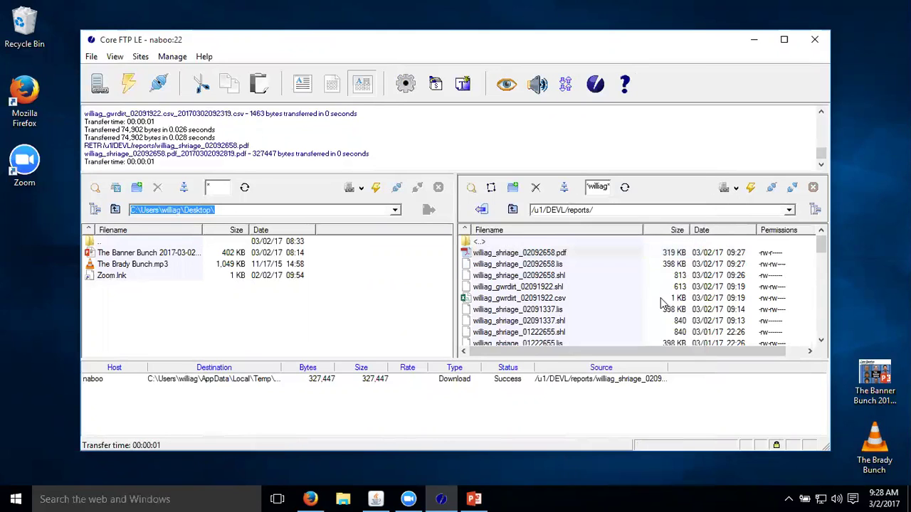
scroll(470, 425, down, 3)
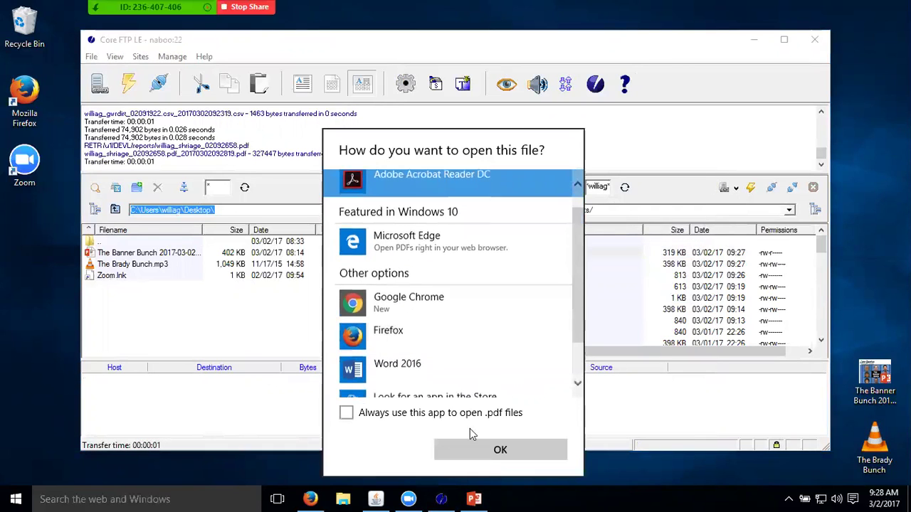
click(468, 419)
click(494, 451)
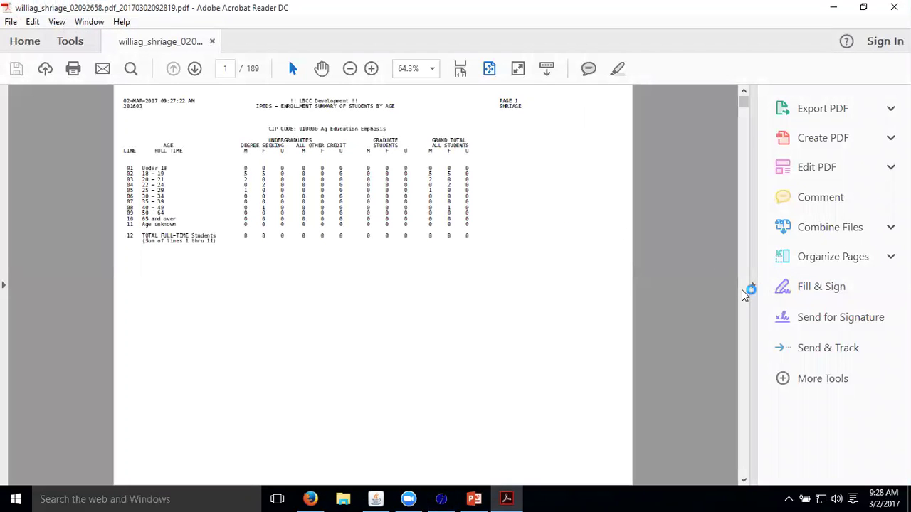
- View the SHRIAGE PDF report with the tools pane collapsed, dismiss the color theme dialog, and close Acrobat Reader
click(755, 290)
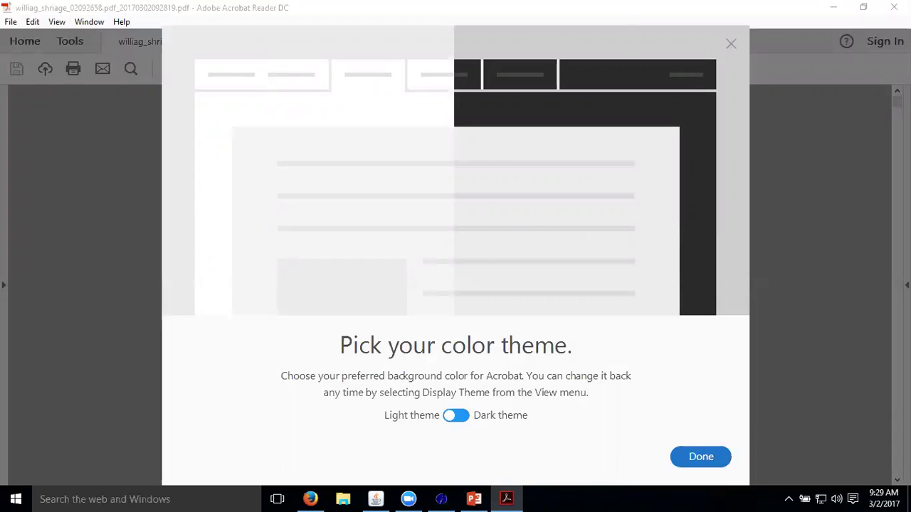
click(731, 44)
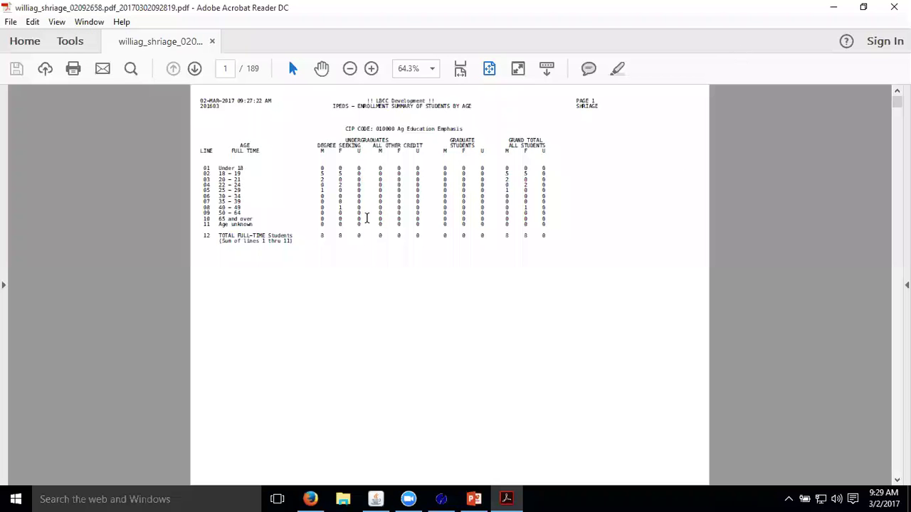
click(894, 7)
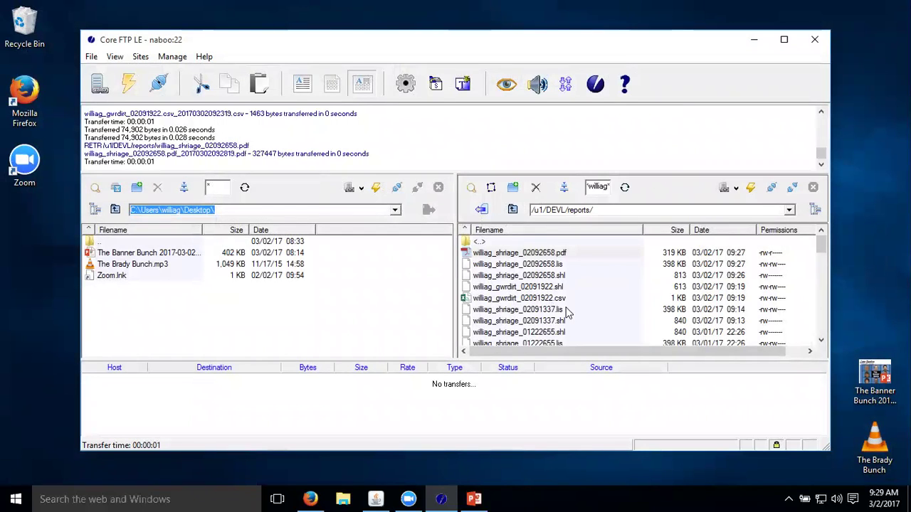
- Switch to the PowerPoint presentation and display slide 6, Output
click(474, 499)
scroll(490, 324, down, 1)
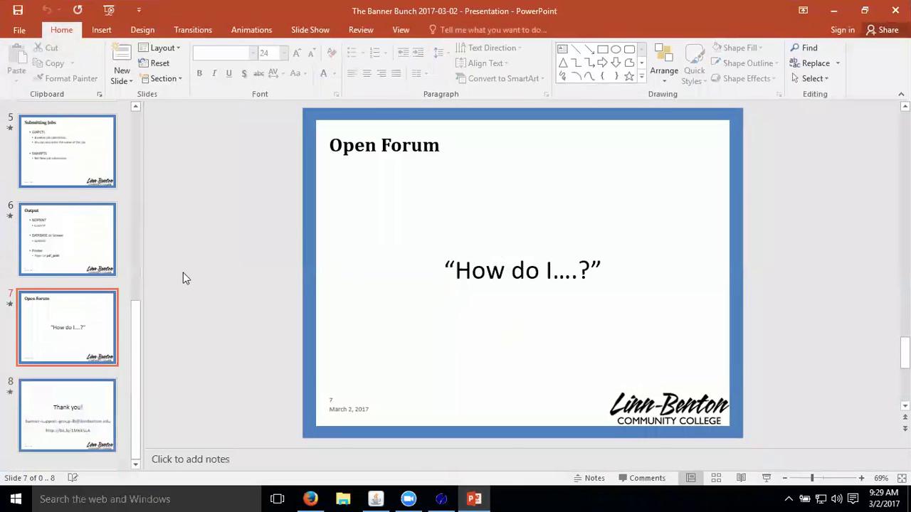
click(78, 267)
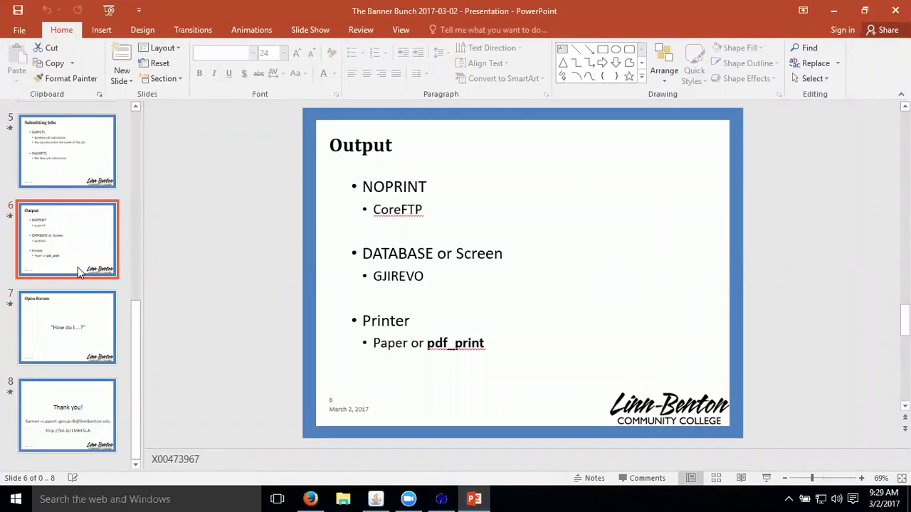